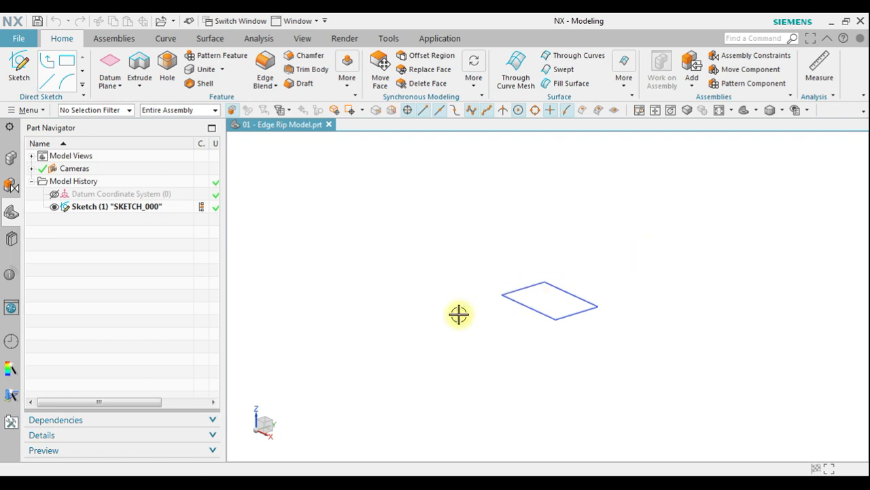
- Open the existing rectangle sketch to review its dimensions, and leave the sketch
left_click(153, 213)
scroll(547, 307, "up", 5)
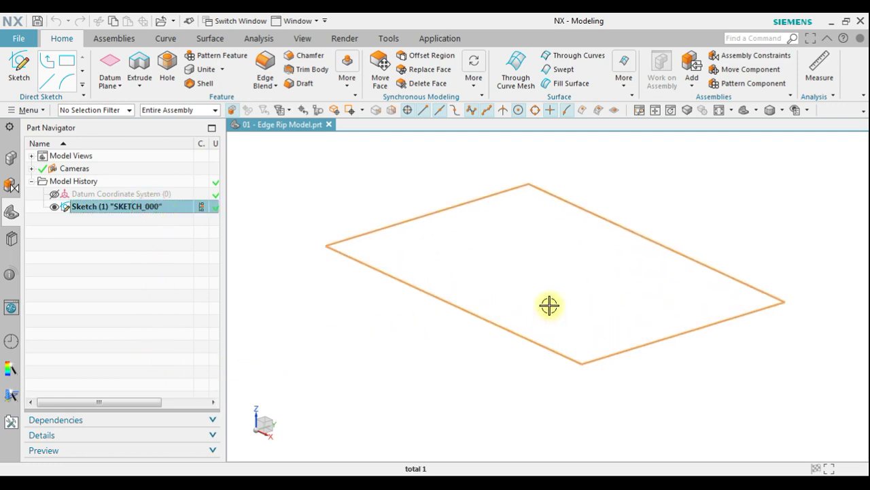
left_click(173, 272)
double_click(134, 215)
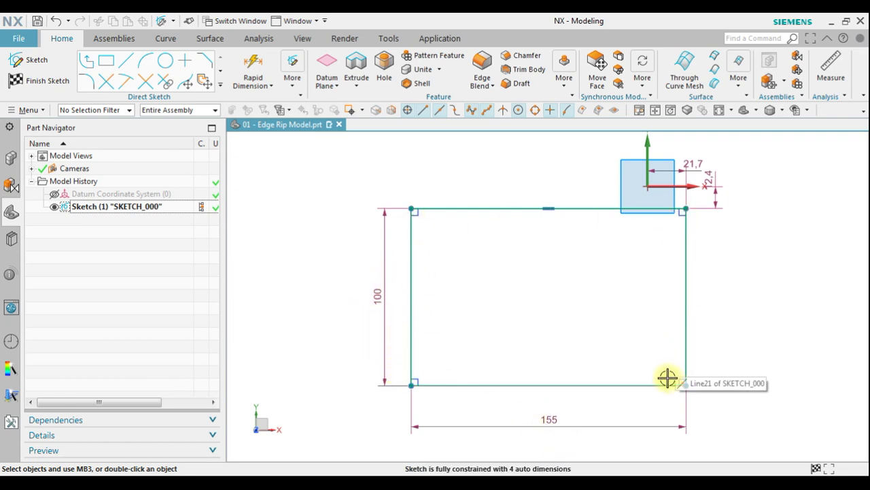
left_click(27, 79)
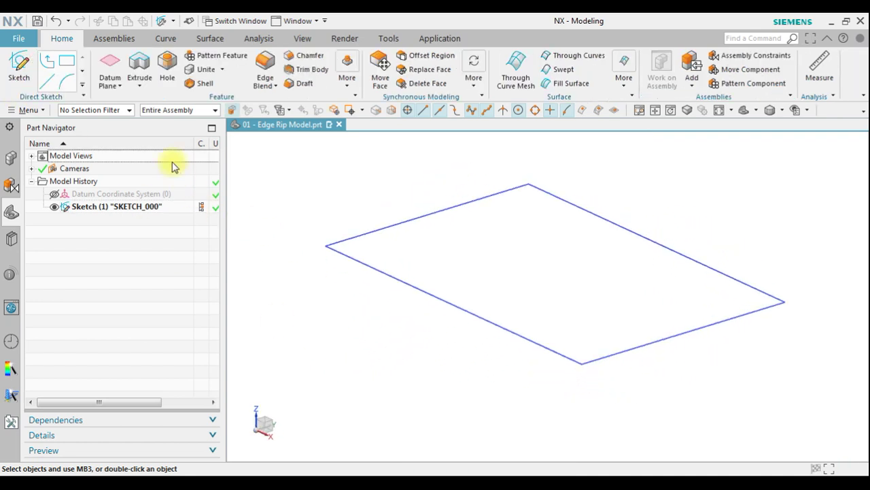
- Extrude the rectangle sketch into a solid block with the start distance at 100 mm and the end distance at 0 mm
left_click(138, 68)
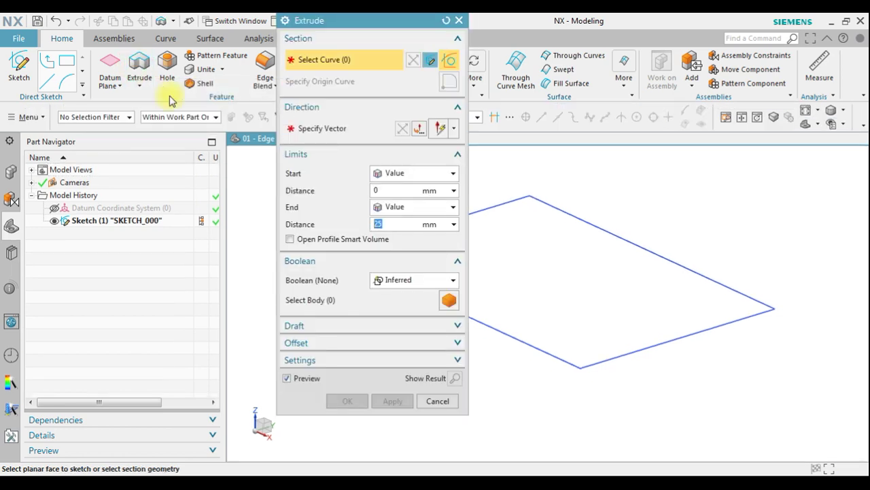
left_click(585, 223)
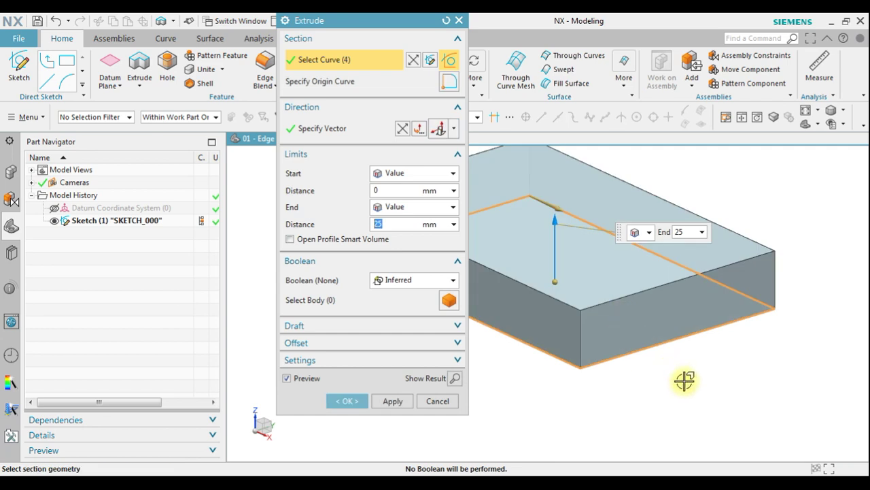
scroll(682, 378, "down", 3)
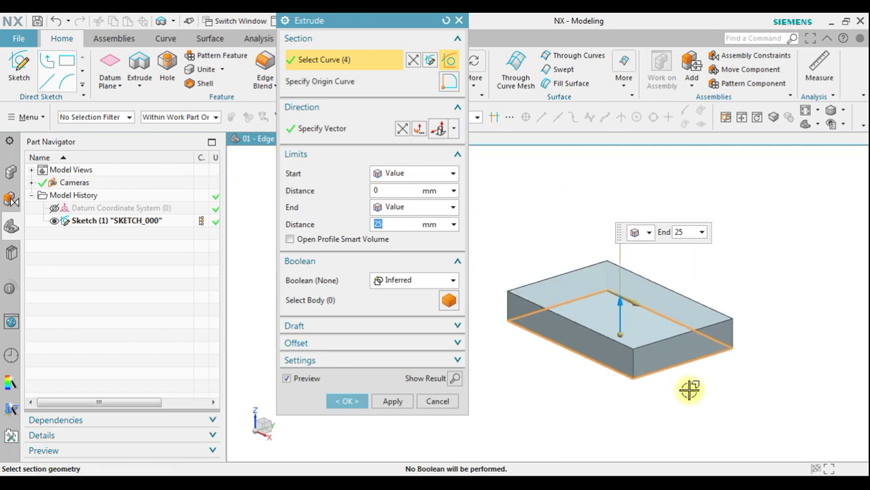
left_click(397, 227)
type("0")
left_click(398, 190)
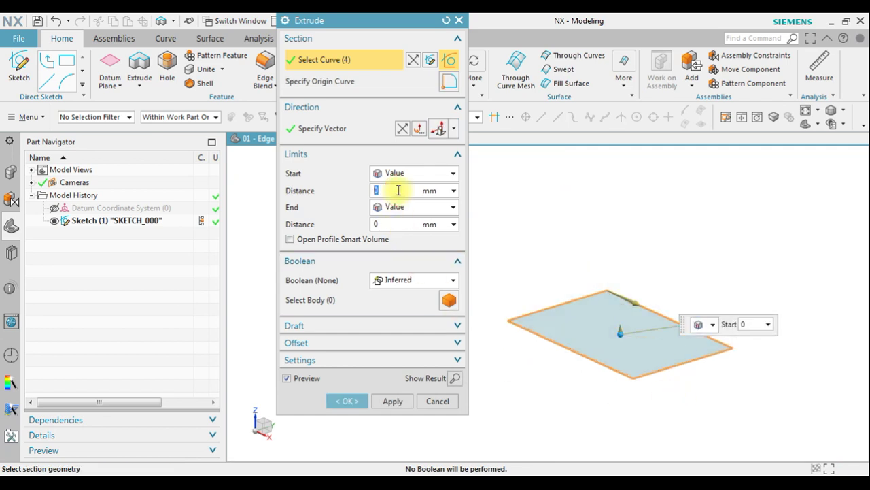
key("Return")
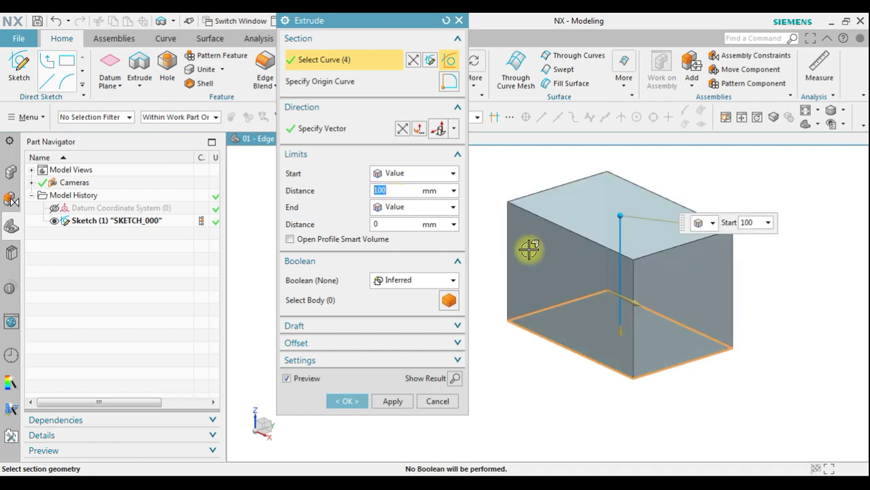
left_click(348, 401)
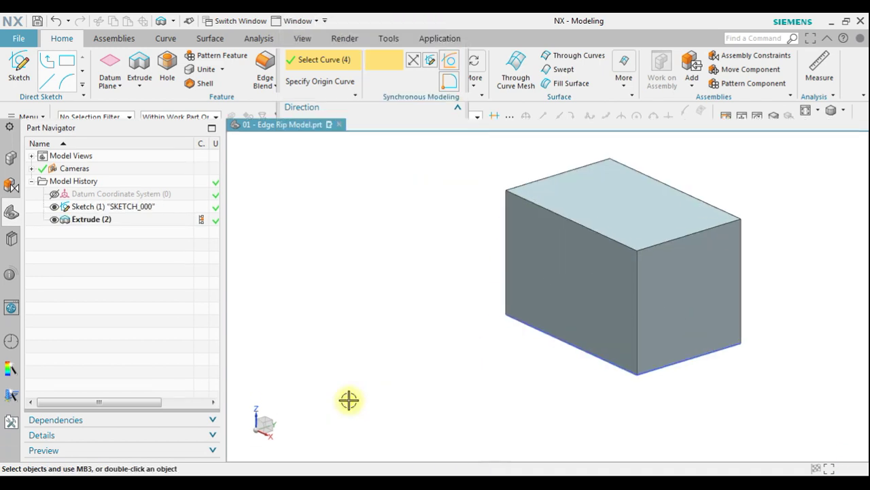
- Shell the block with a 3 mm wall thickness, removing its top face
scroll(350, 401, "down", 2)
scroll(631, 325, "up", 2)
scroll(447, 283, "up", 1)
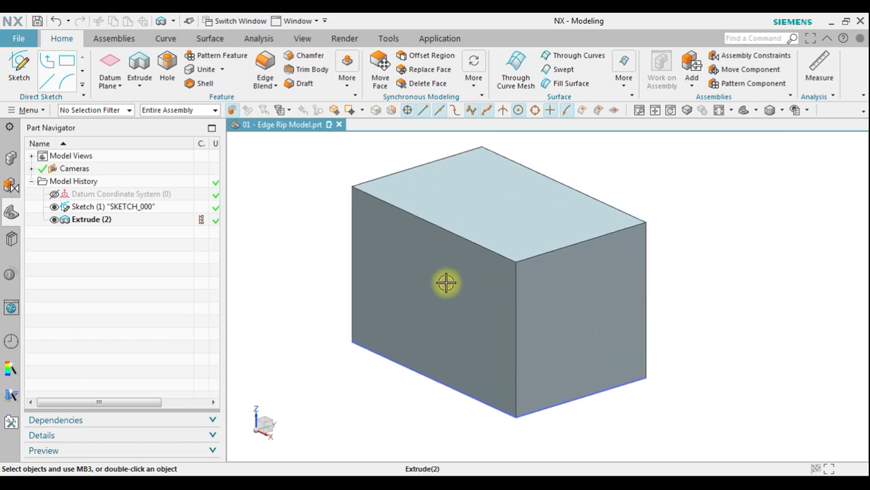
left_click(191, 91)
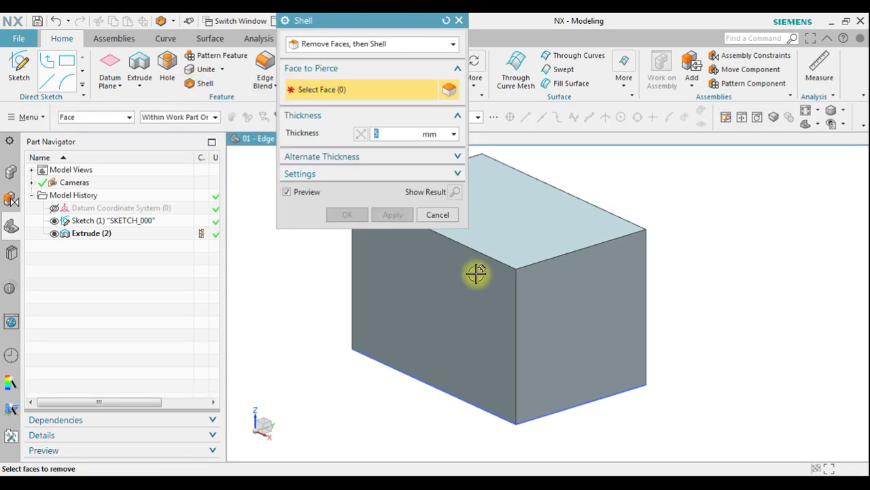
left_click(536, 231)
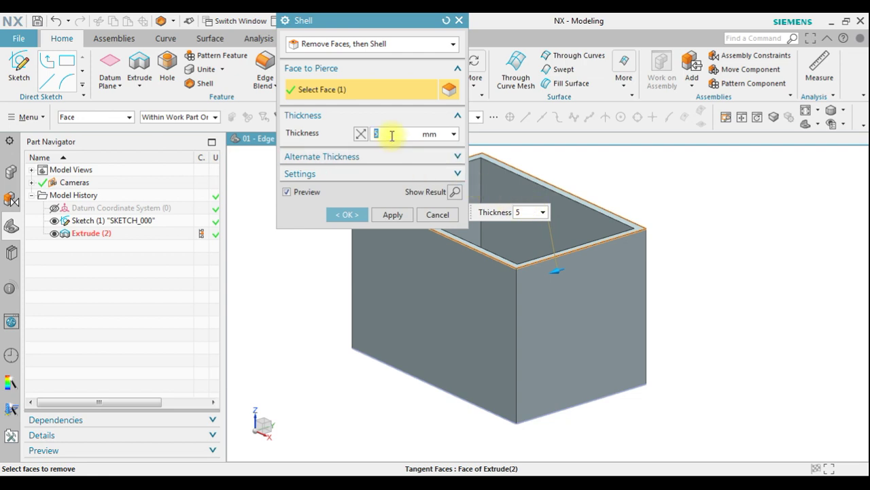
key("Return")
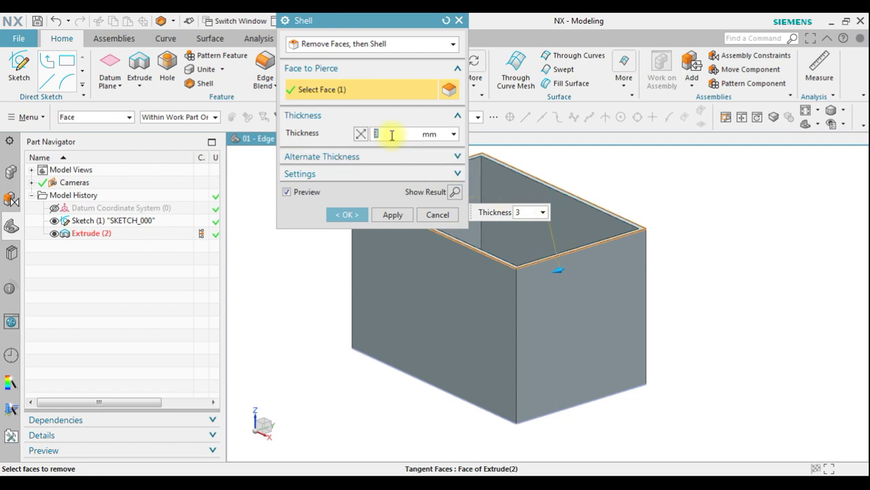
left_click_drag(391, 27, 209, 106)
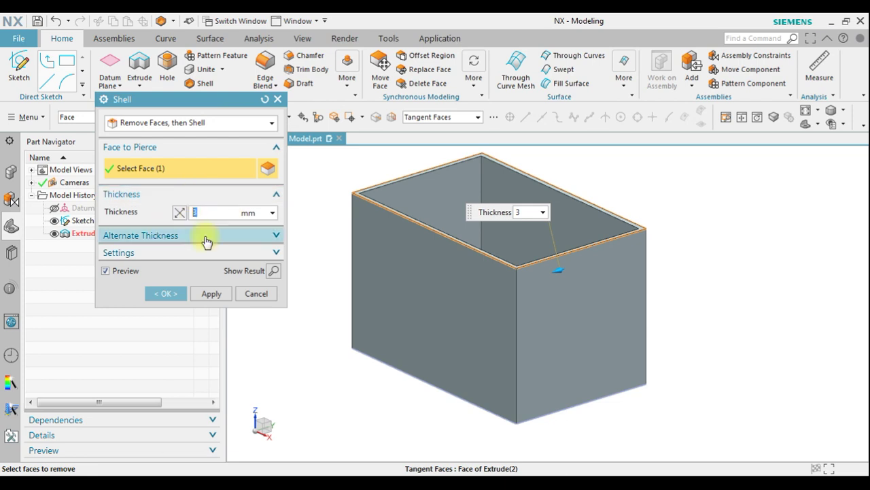
left_click(176, 295)
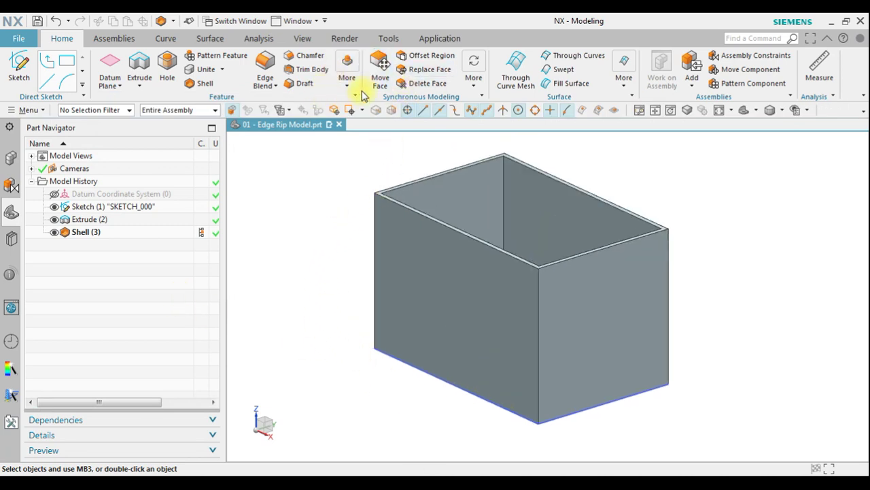
- Switch to the Sheet Metal application and rip the box along its four vertical corner edges with minimal relief on
left_click(436, 39)
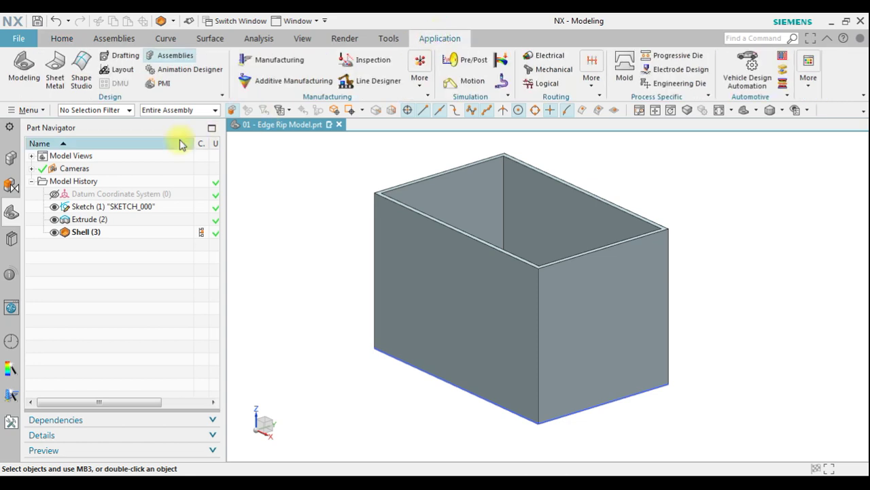
left_click(56, 79)
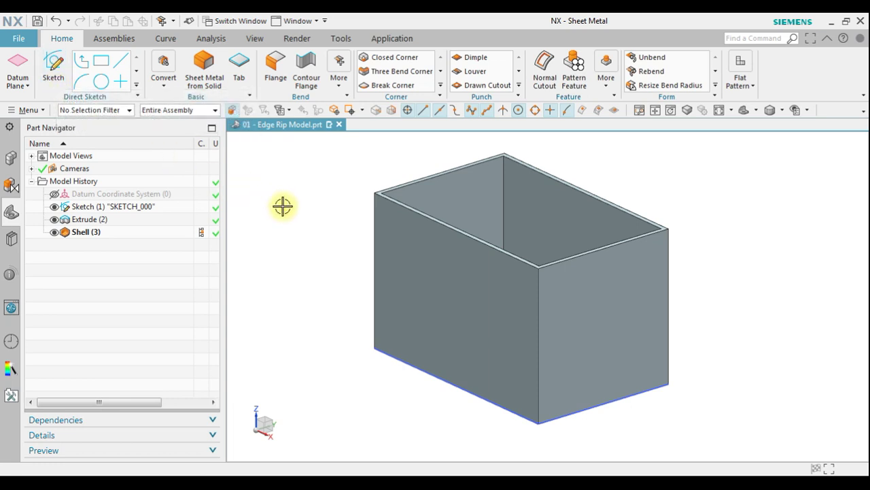
left_click(158, 87)
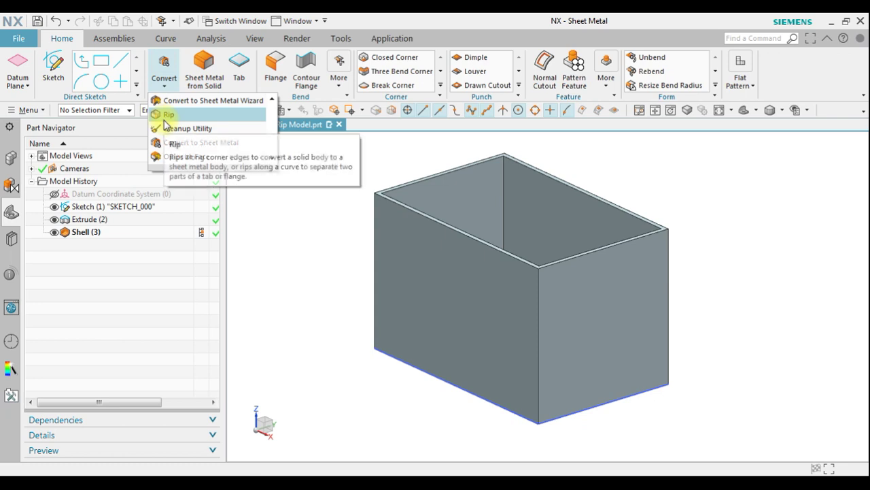
left_click(166, 115)
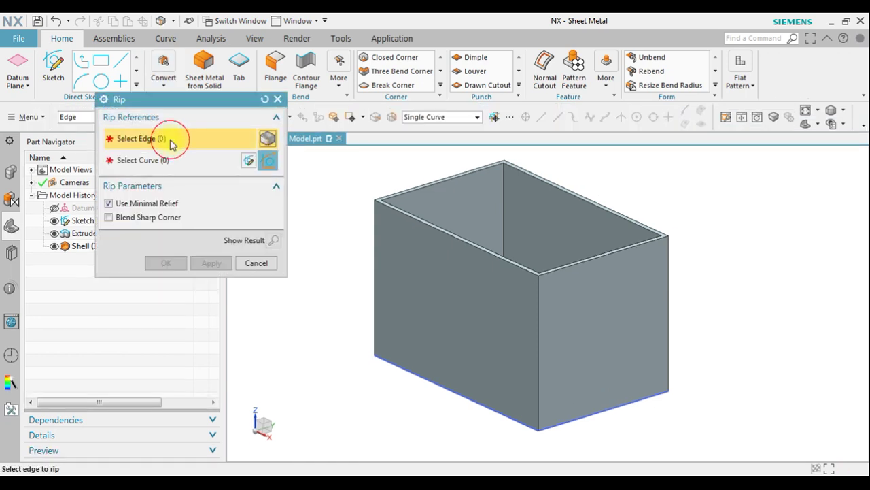
scroll(520, 377, "up", 3)
left_click(551, 263)
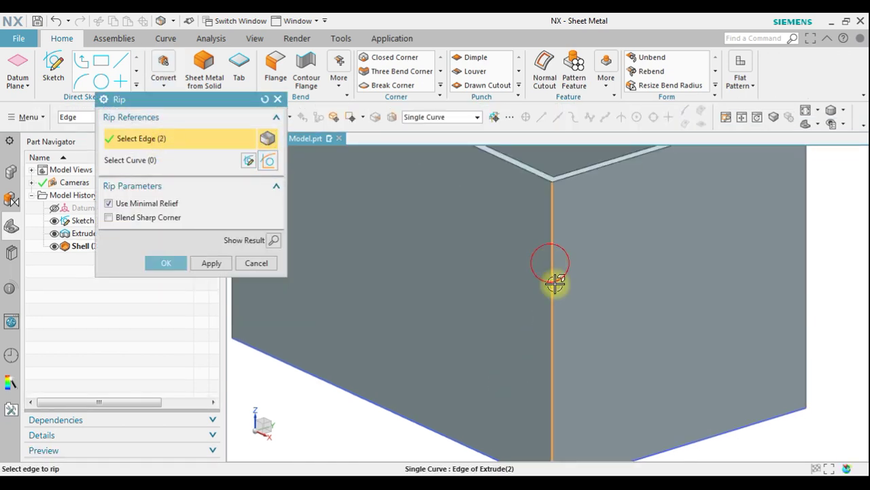
left_click(807, 276)
scroll(816, 354, "down", 3)
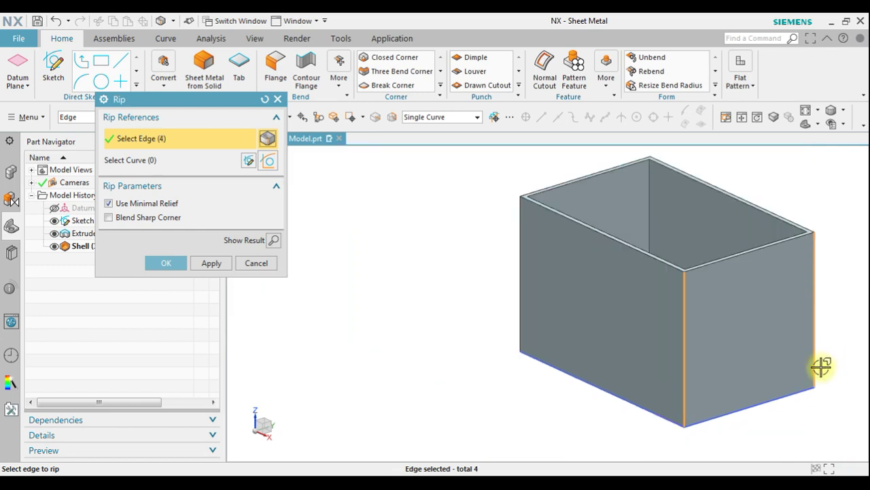
left_click(520, 207)
middle_click_drag(476, 315, 544, 259)
scroll(558, 305, "up", 5)
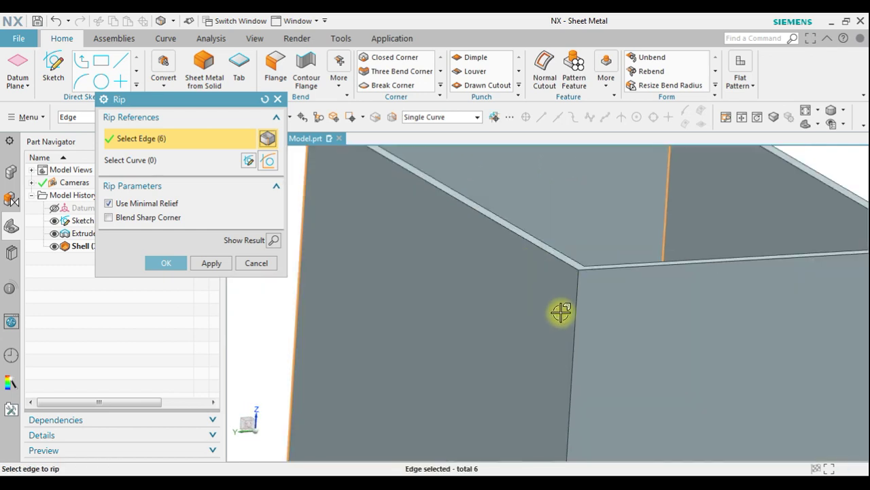
left_click(578, 286)
scroll(544, 306, "down", 5)
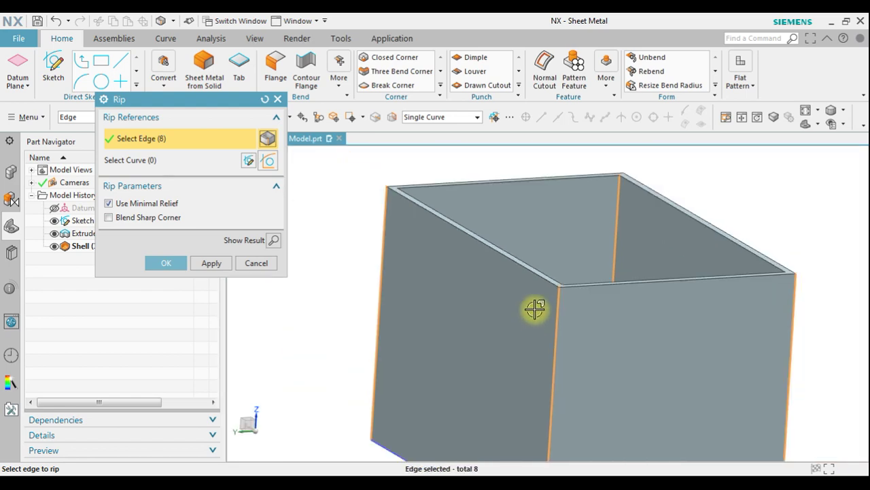
left_click(165, 265)
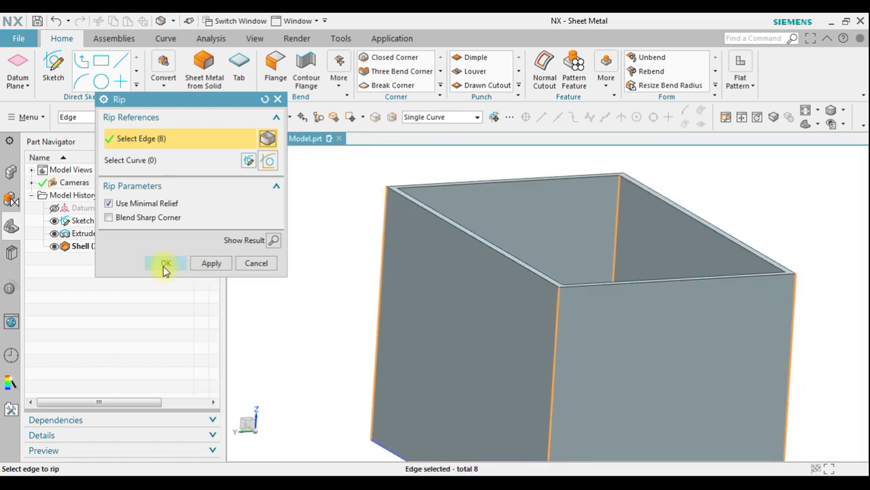
- Inspect the ripped corners and start a sketched section for a new Rip on the outer face of the long side wall
scroll(813, 262, "up", 3)
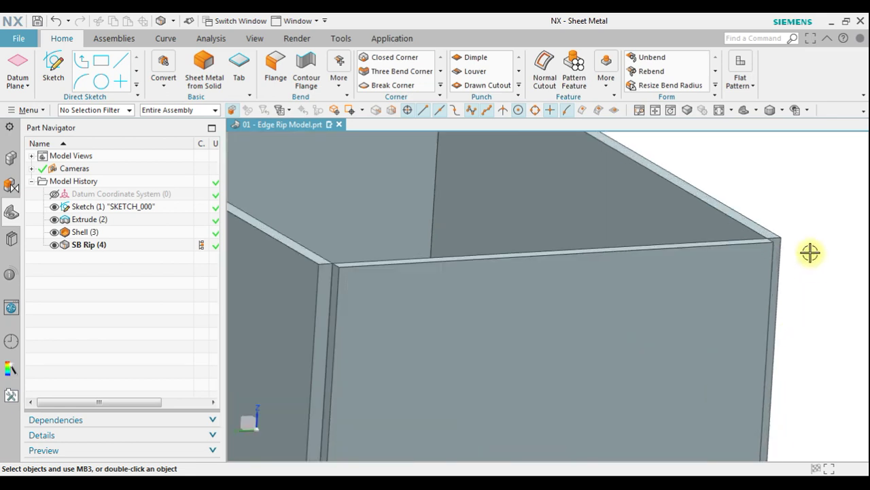
scroll(799, 259, "up", 2)
middle_click_drag(785, 254, 694, 324)
scroll(713, 319, "down", 5)
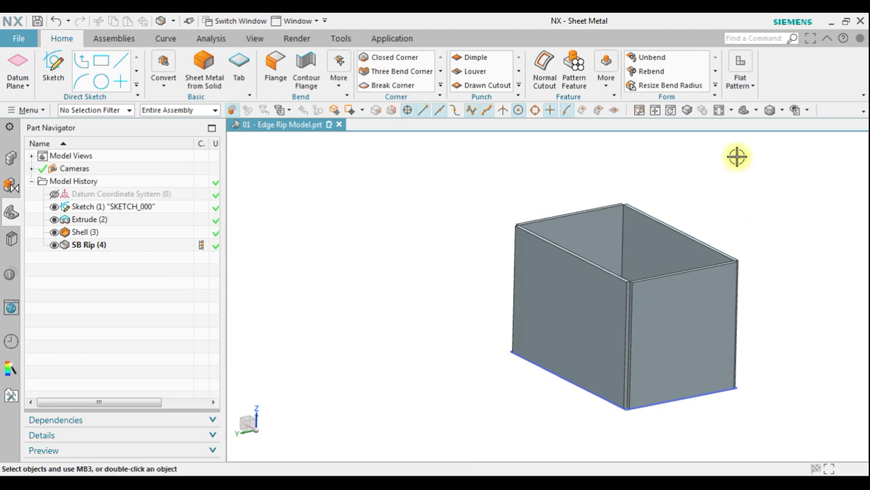
left_click(740, 113)
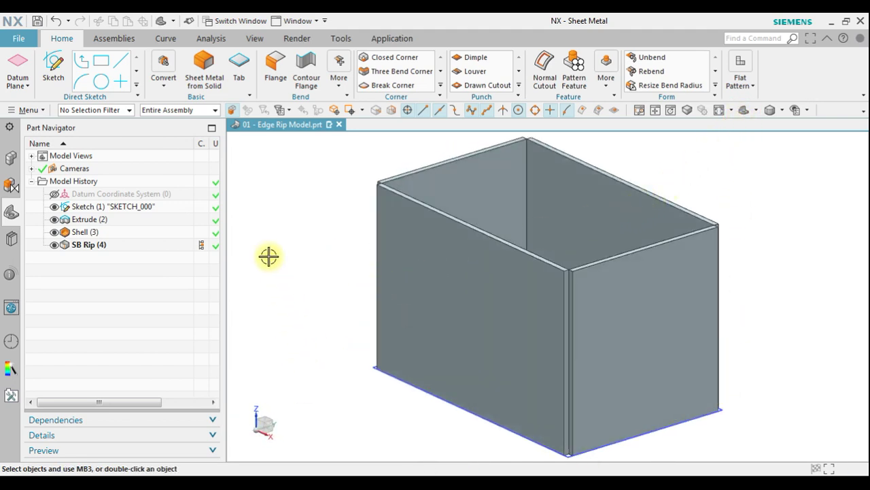
left_click(164, 84)
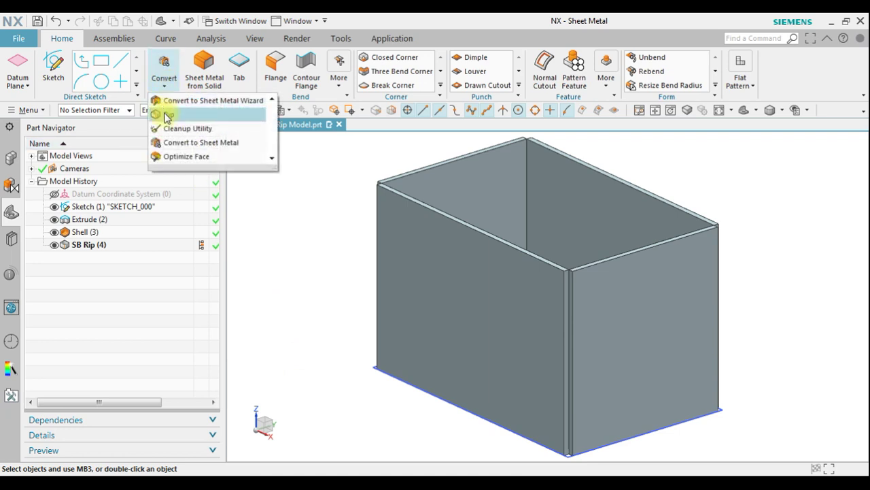
left_click(167, 116)
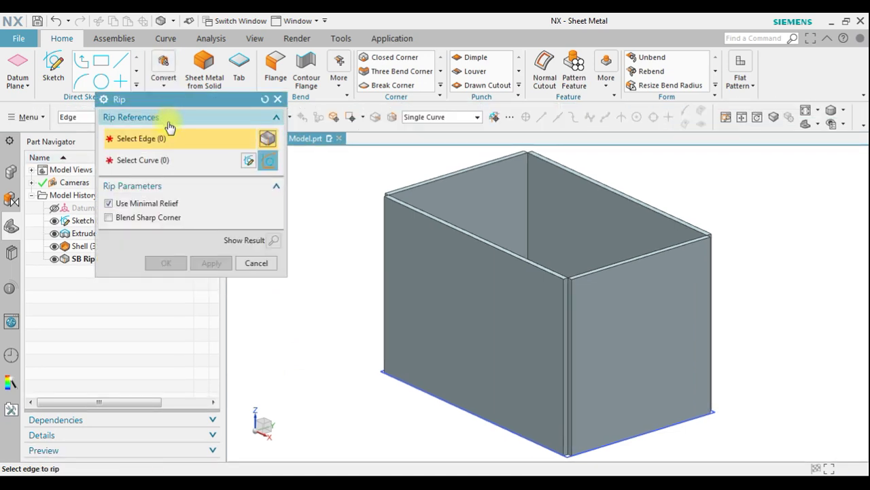
left_click(167, 164)
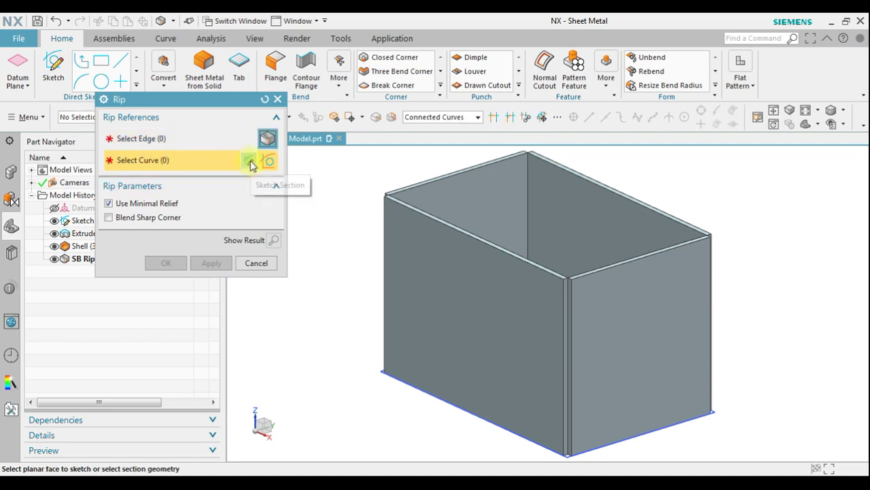
left_click(250, 162)
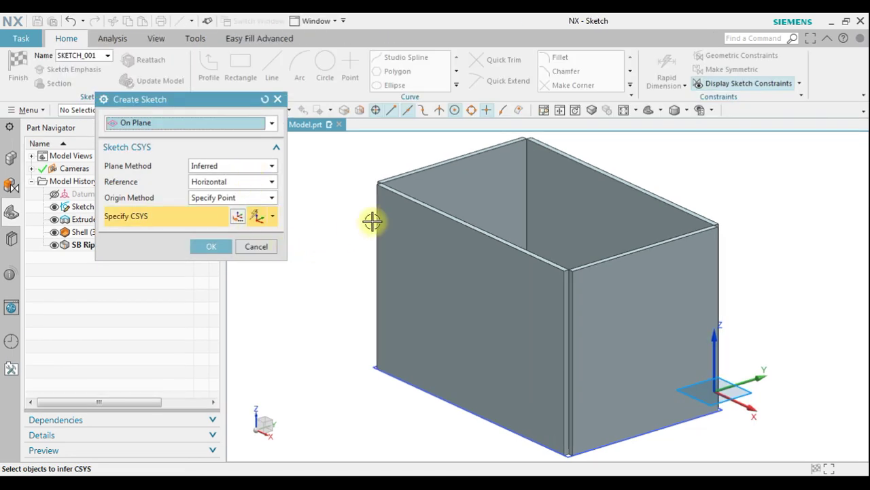
left_click(392, 216)
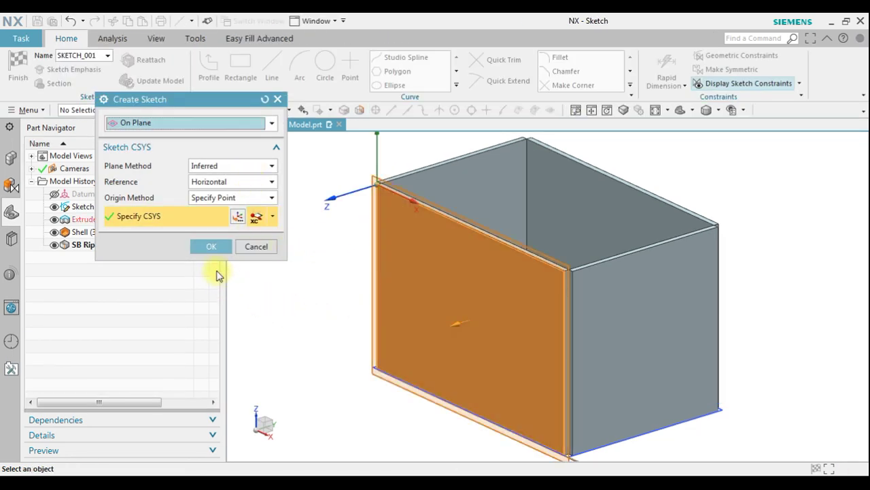
left_click(209, 247)
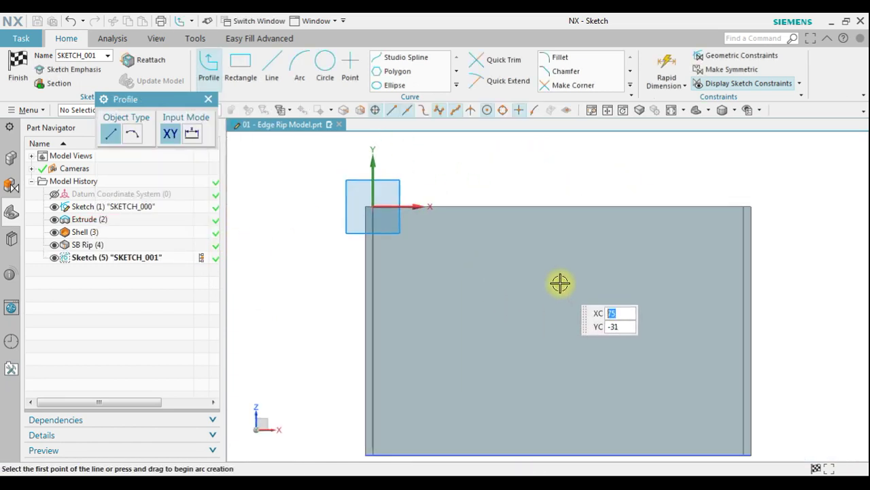
- Sketch a vertical 50 mm line running down from the top edge of the long side wall, near its middle
left_click(272, 67)
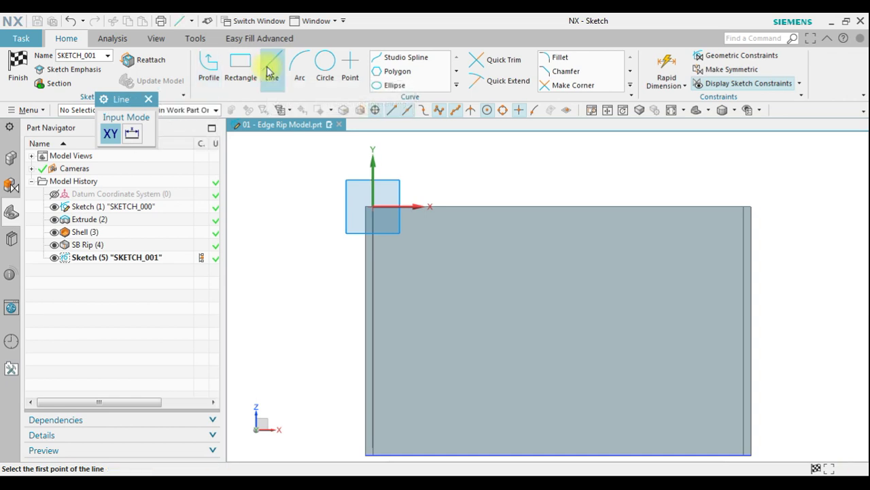
left_click(556, 207)
scroll(575, 272, "up", 4)
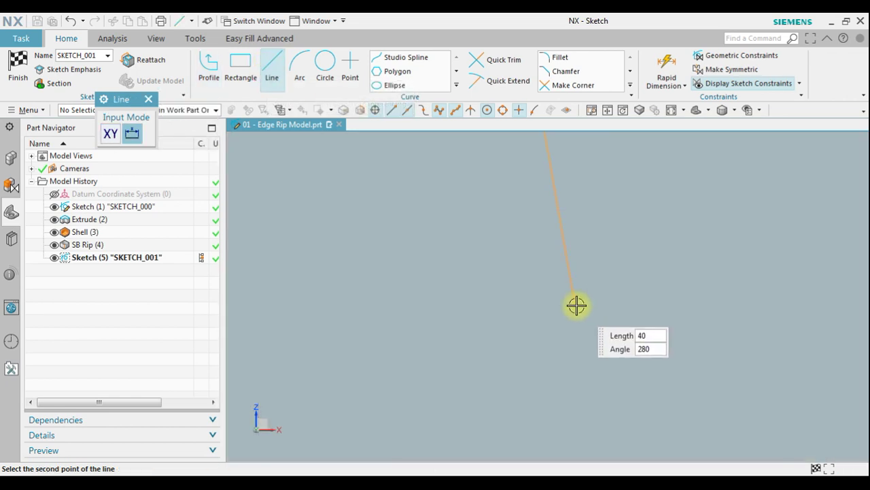
scroll(533, 353, "down", 4)
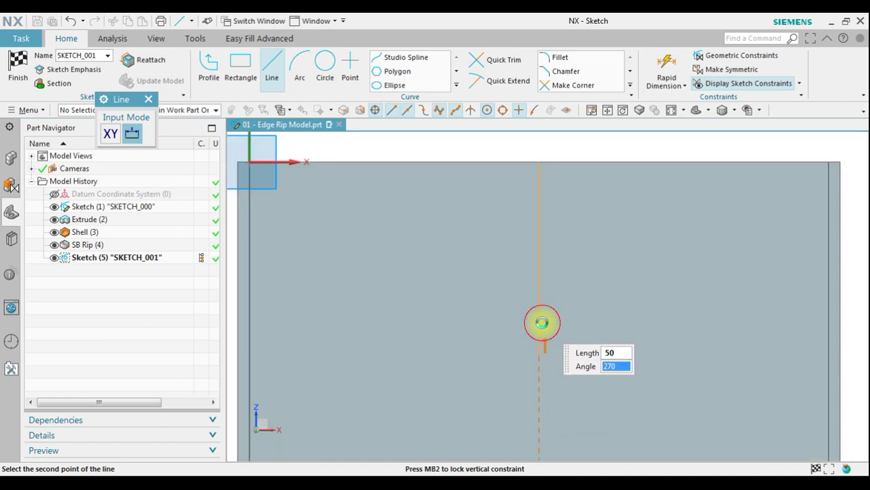
key("Return")
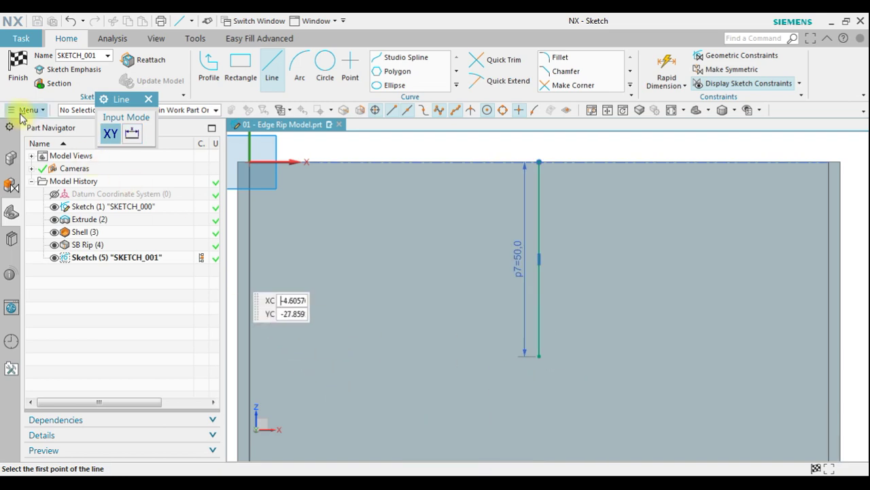
- Finish the sketch and rip the long side wall along the sketched line with minimal relief on
left_click(18, 79)
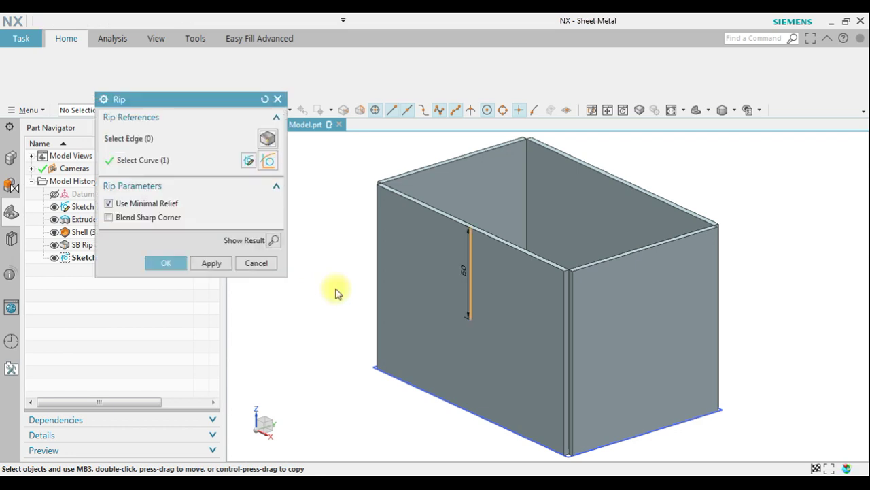
scroll(470, 254, "down", 3)
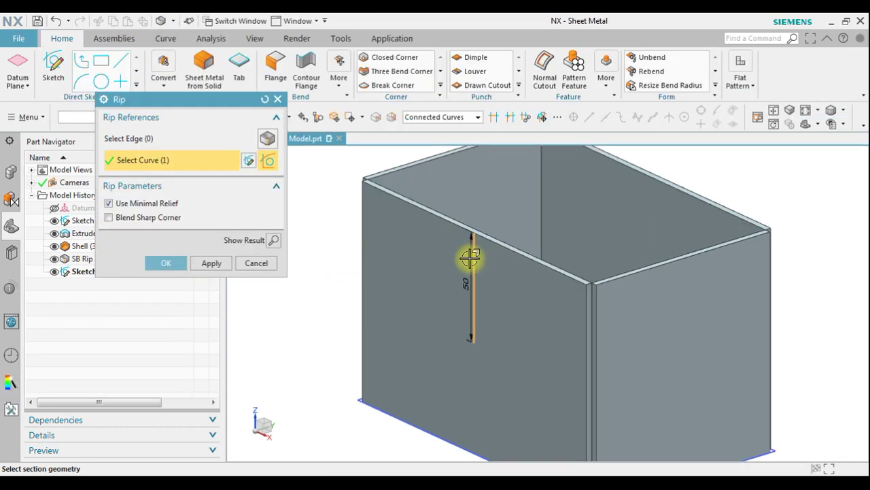
left_click(172, 263)
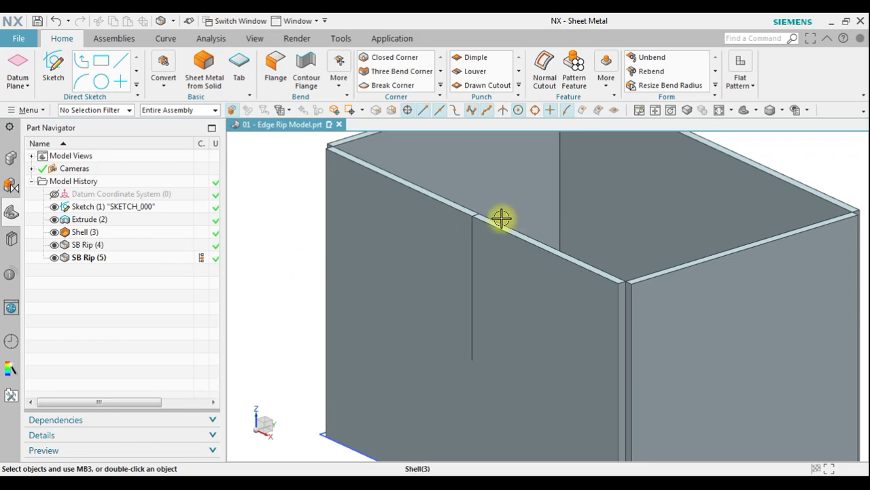
- Examine the new slit in the long side wall from its top edge down to its lower end, then restore the isometric view
scroll(505, 218, "down", 5)
middle_click_drag(470, 241, 494, 238)
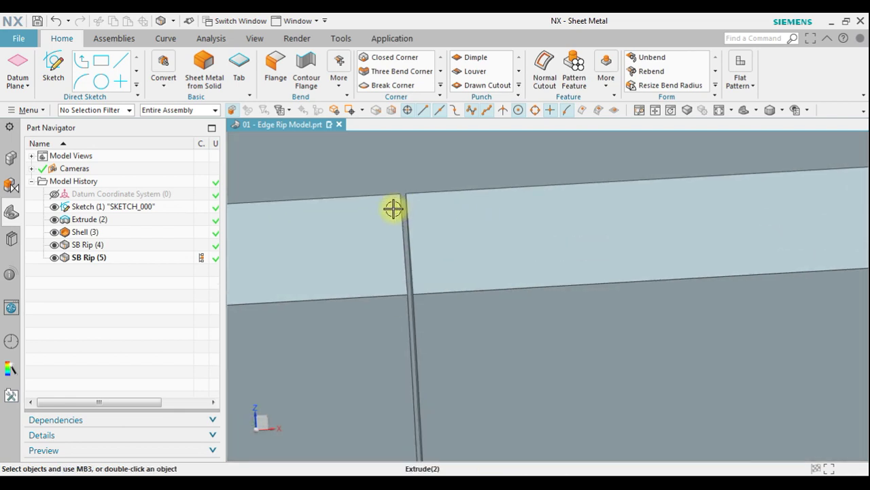
scroll(393, 209, "down", 3)
scroll(416, 188, "down", 3)
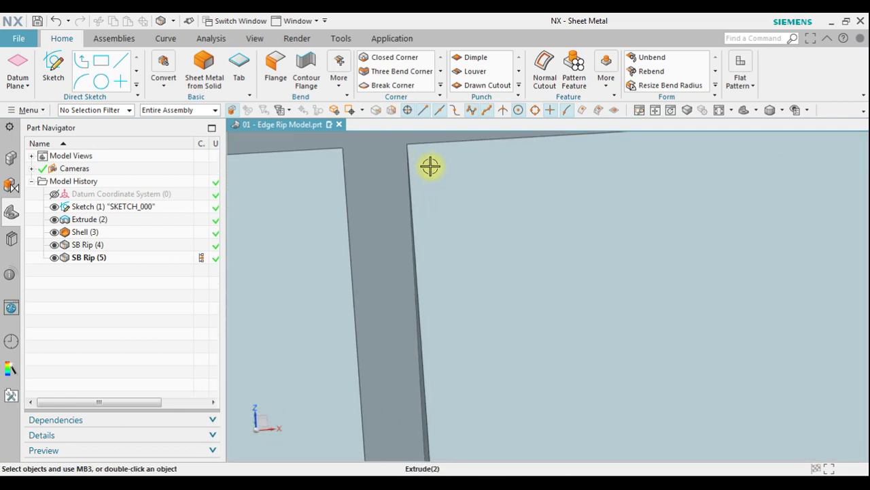
scroll(432, 165, "up", 5)
scroll(456, 215, "up", 4)
scroll(453, 303, "down", 5)
scroll(497, 311, "down", 3)
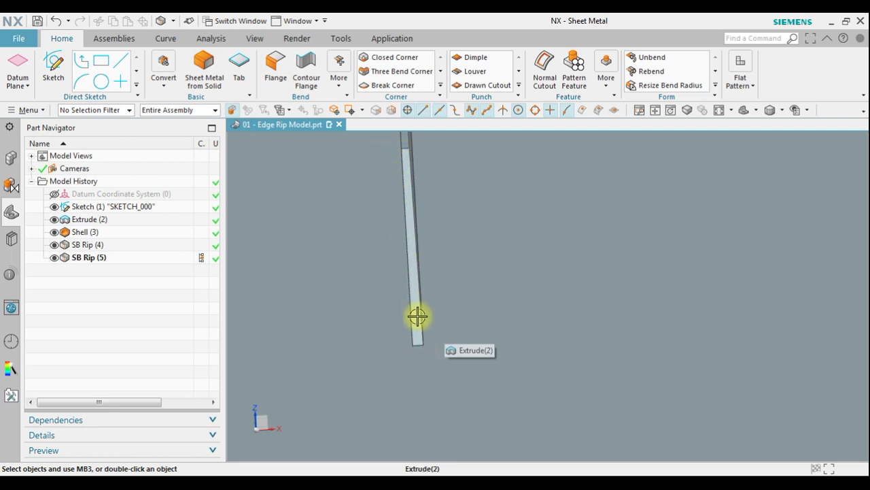
scroll(415, 302, "down", 14)
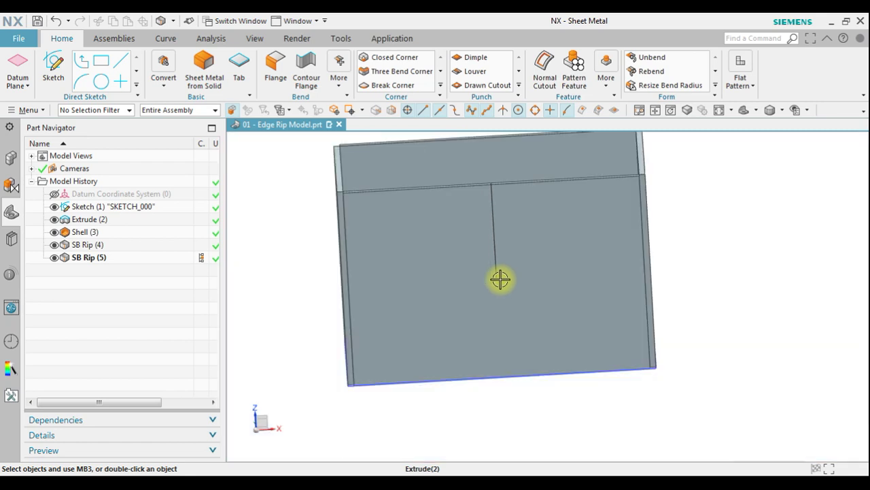
middle_click_drag(538, 254, 509, 266)
left_click(743, 110)
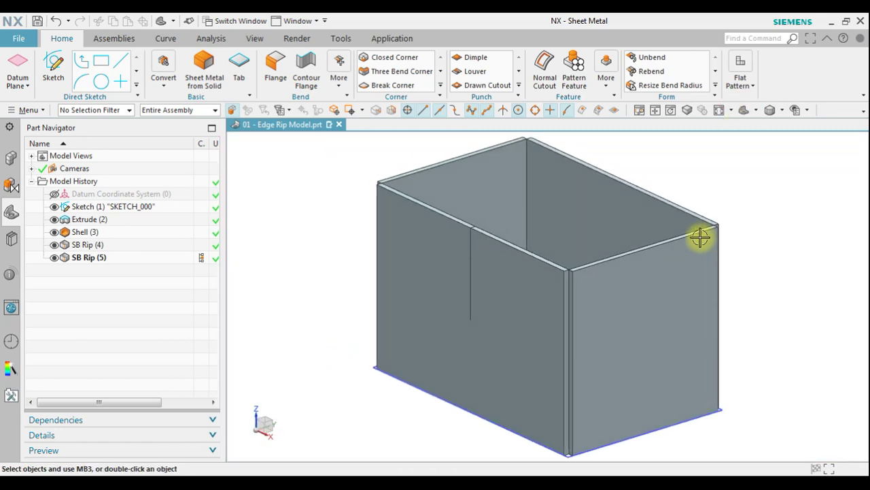
- Convert the ripped box to sheet metal, using its outer bottom face as the global base face and Round bend relief
left_click(164, 84)
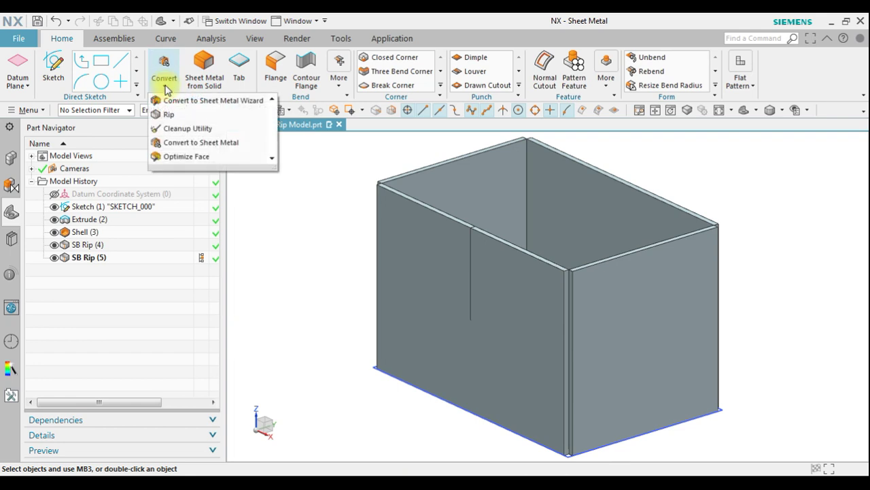
left_click(180, 142)
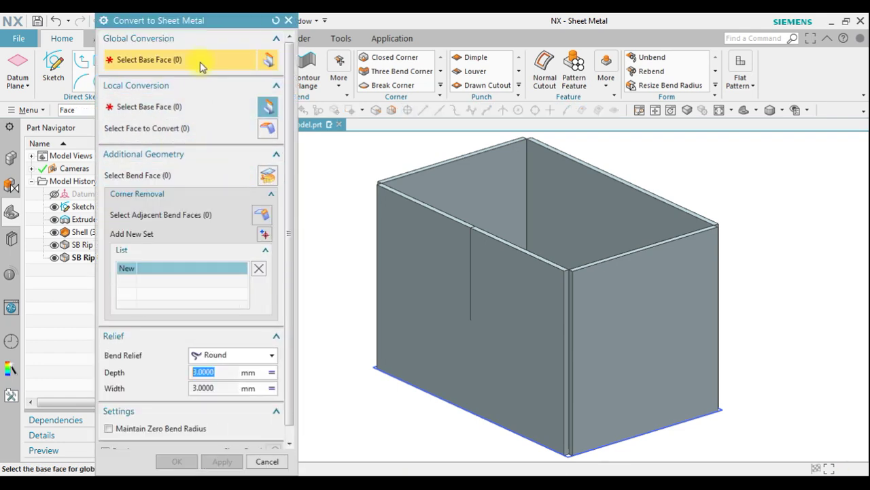
middle_click_drag(587, 325, 581, 216)
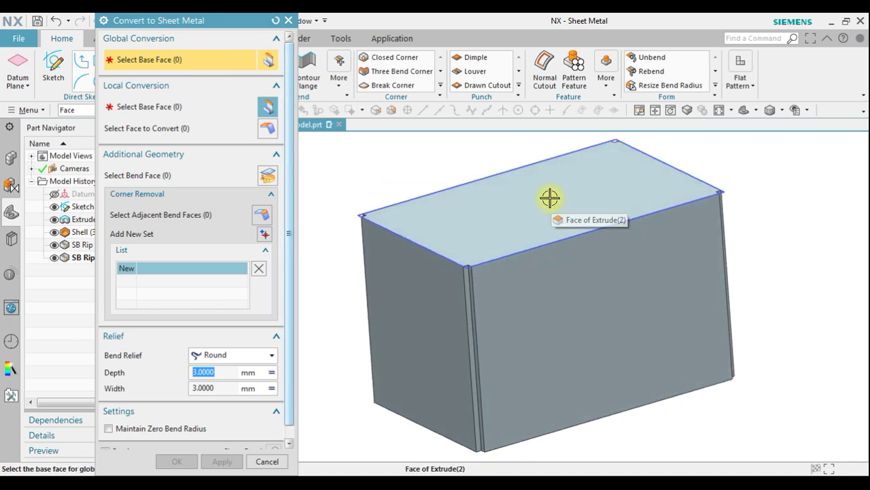
left_click(493, 212)
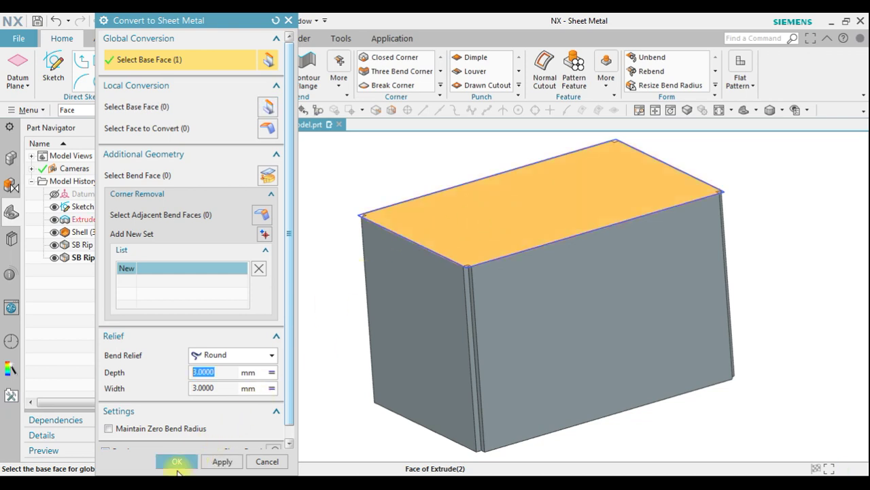
left_click(177, 462)
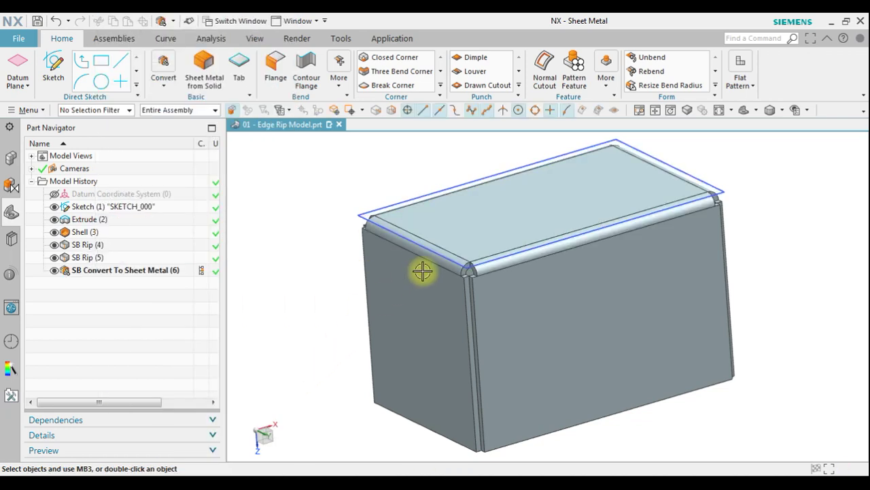
- Examine the bends and corner reliefs around the bottom of the converted box
scroll(464, 272, "up", 5)
scroll(465, 272, "up", 1)
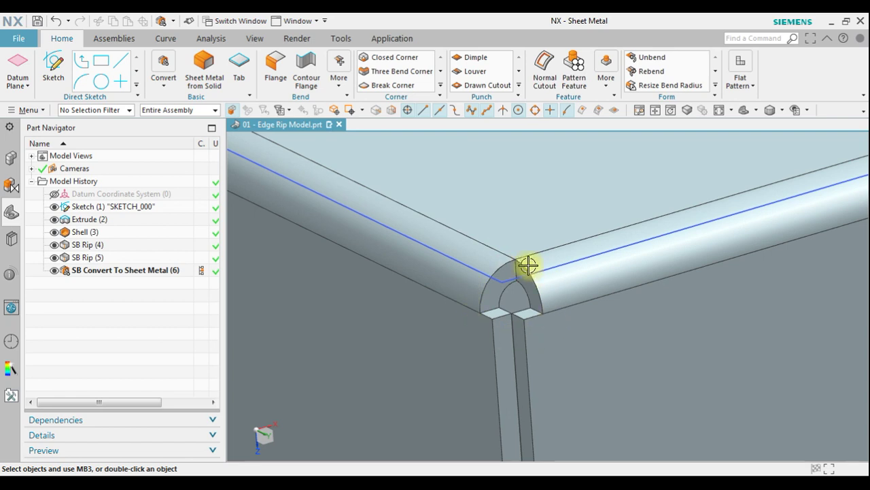
scroll(502, 314, "down", 6)
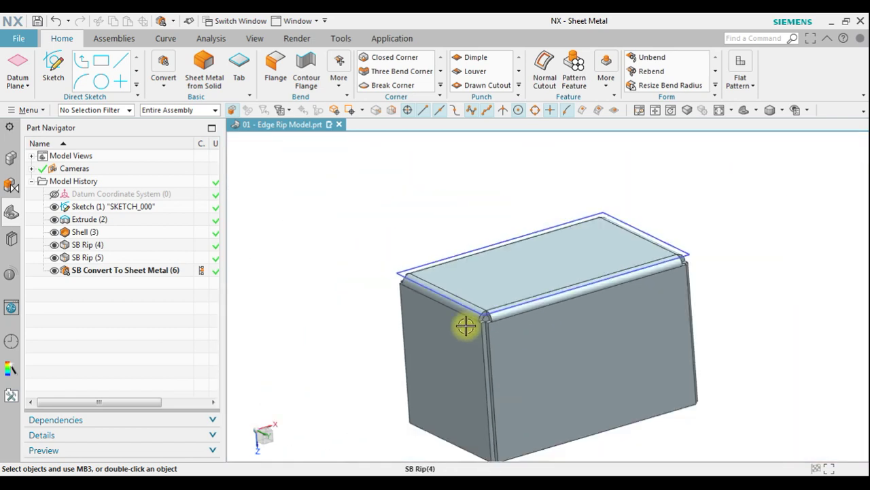
scroll(708, 266, "up", 4)
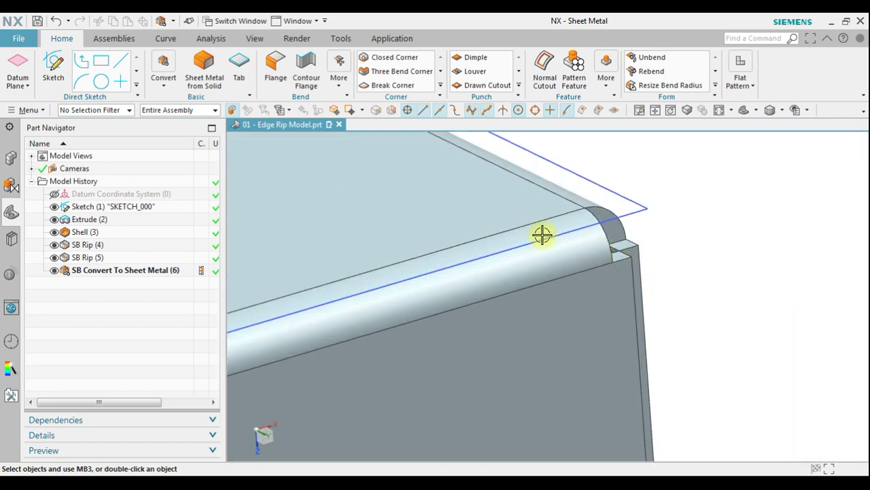
scroll(686, 246, "down", 4)
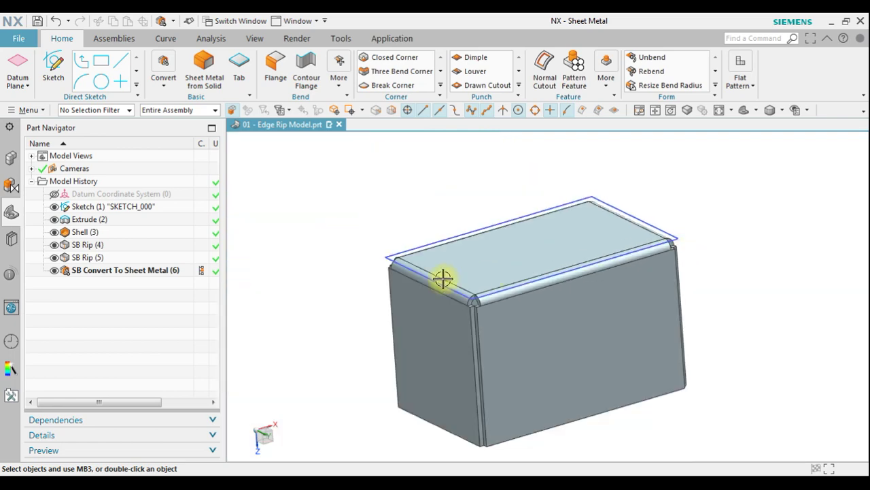
scroll(443, 278, "up", 4)
middle_click_drag(383, 267, 404, 208)
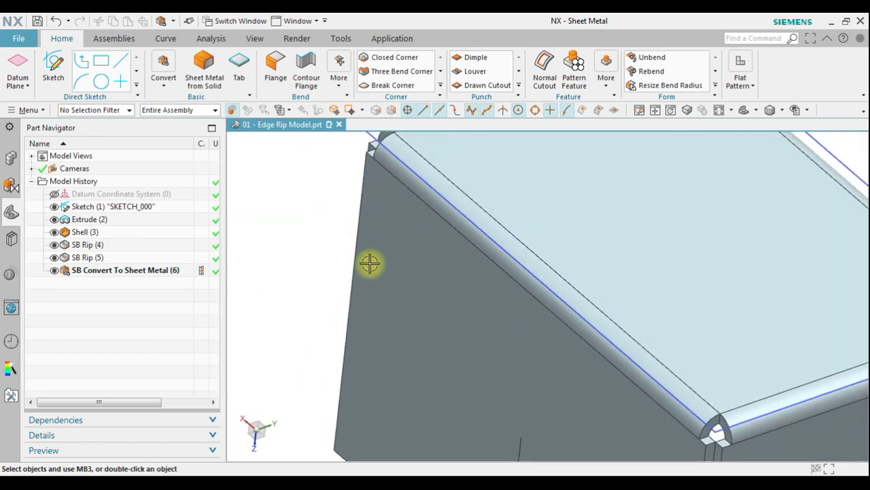
- Hide the base rectangle sketch SKETCH_000 and return the box to an upright isometric view
right_click(160, 207)
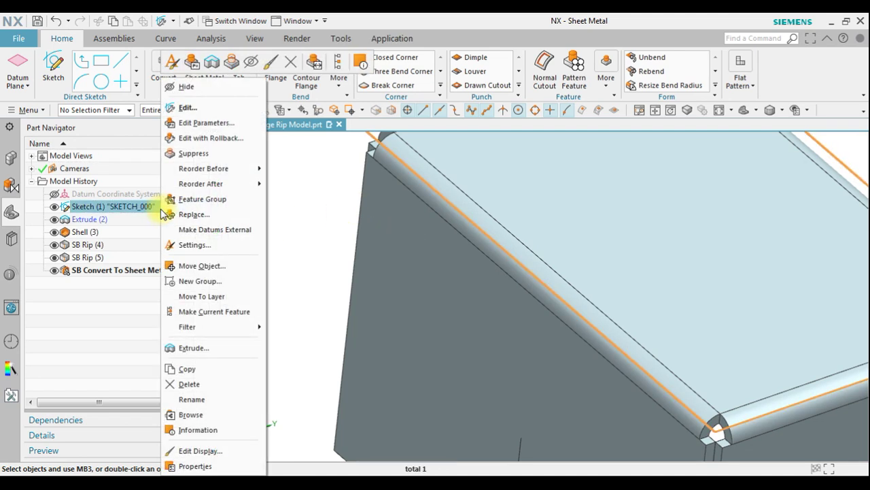
left_click(194, 86)
scroll(326, 255, "up", 3)
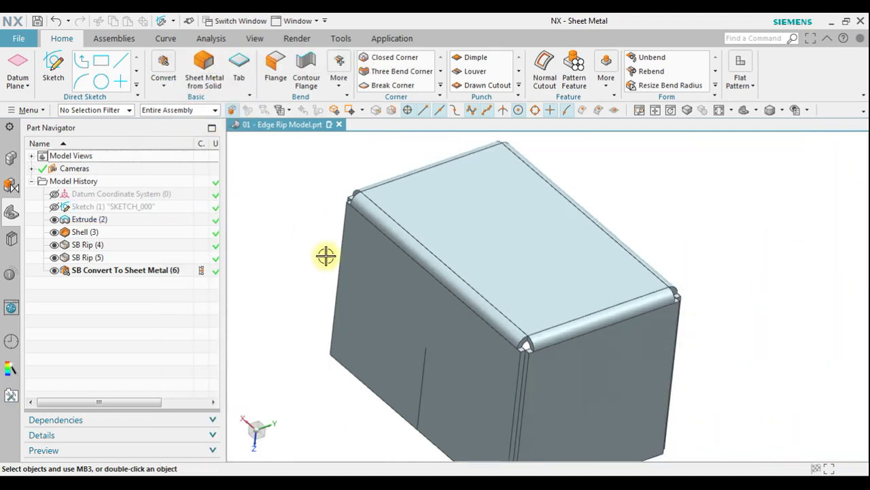
scroll(325, 255, "up", 2)
middle_click_drag(482, 301, 595, 183)
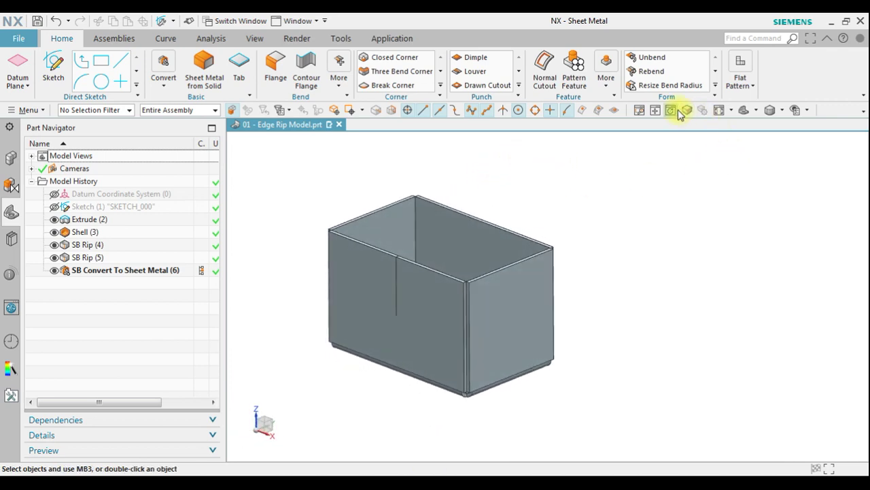
scroll(614, 181, "down", 4)
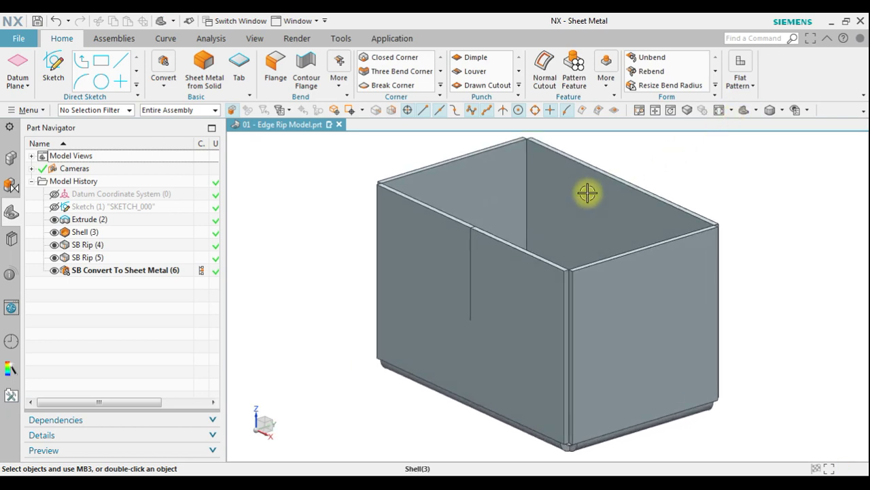
- Start a Bend feature and create its bend line sketch on the outer face of the ripped long side wall
left_click(338, 87)
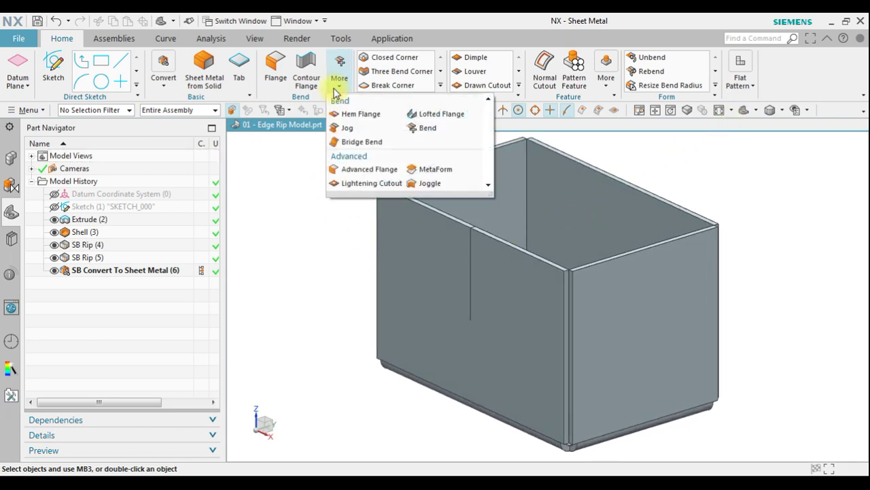
left_click(423, 129)
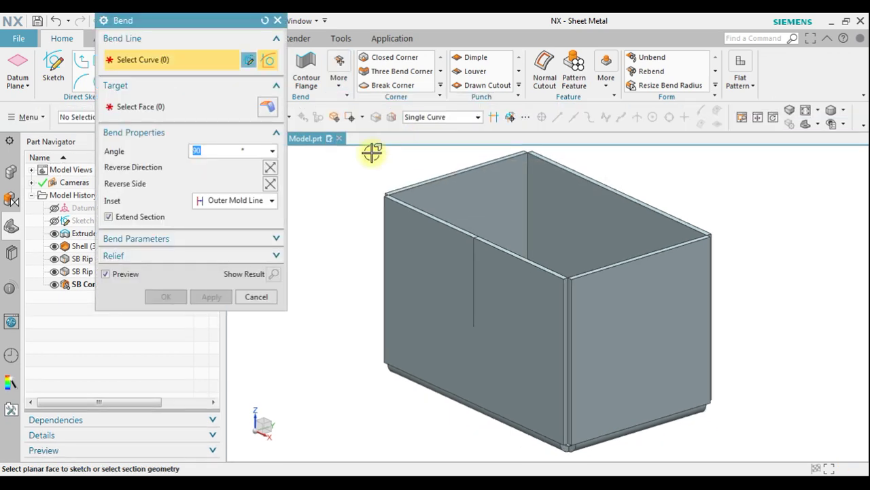
left_click(249, 61)
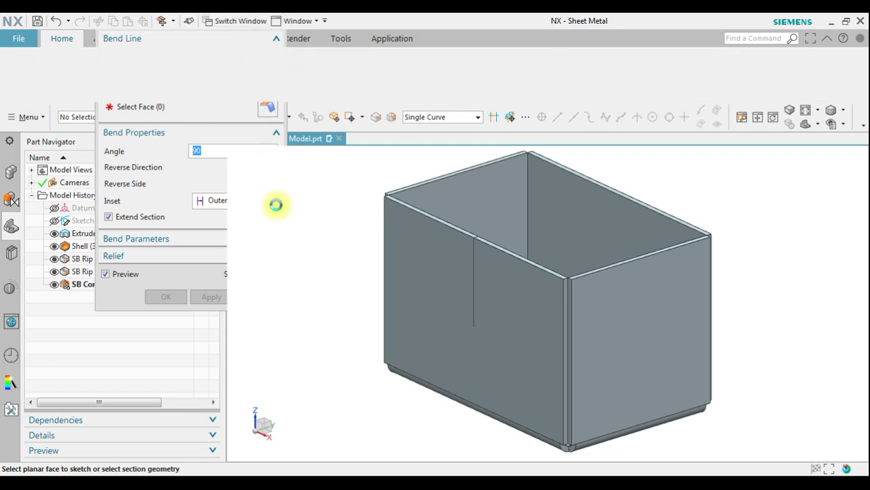
left_click(526, 314)
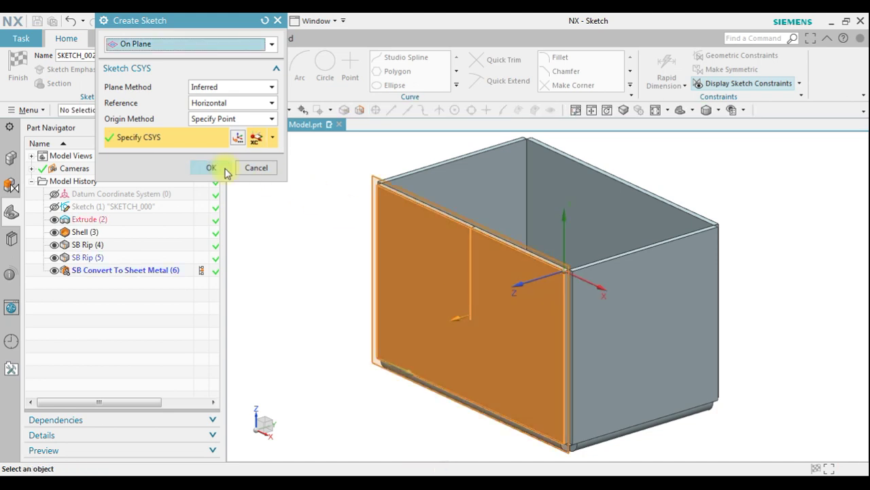
left_click(224, 170)
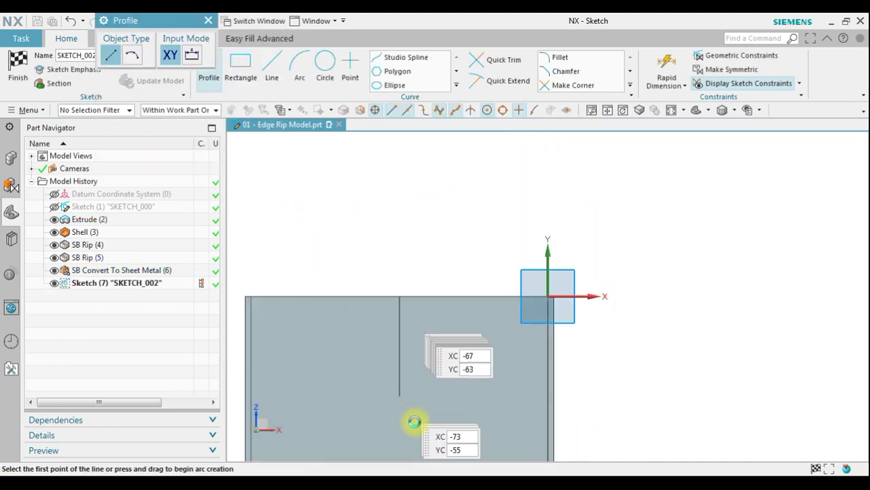
- Draw a horizontal 50 mm line from the lower end of the slit toward the wall's nearest sketch-origin side
left_click(268, 65)
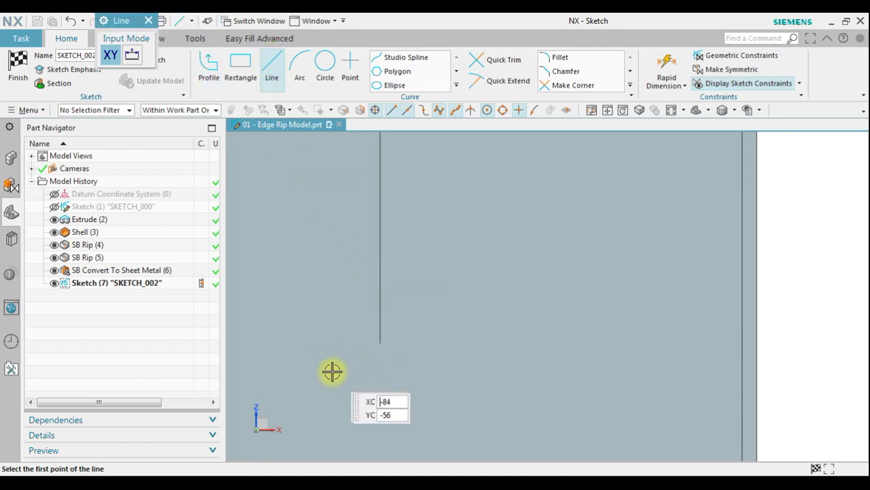
scroll(338, 375, "up", 10)
scroll(439, 228, "up", 4)
left_click(376, 307)
scroll(443, 283, "down", 5)
middle_click_drag(554, 315, 563, 320)
scroll(583, 316, "down", 6)
scroll(734, 378, "up", 4)
scroll(726, 359, "up", 4)
scroll(694, 319, "down", 6)
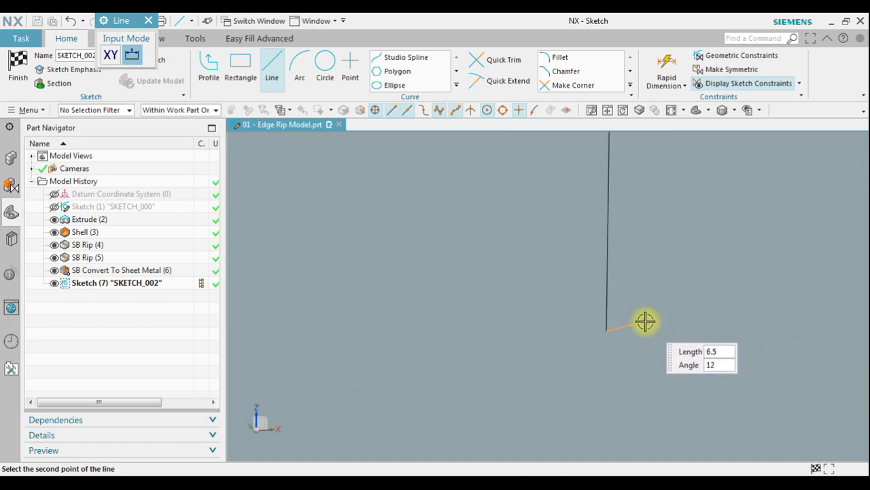
scroll(646, 322, "down", 5)
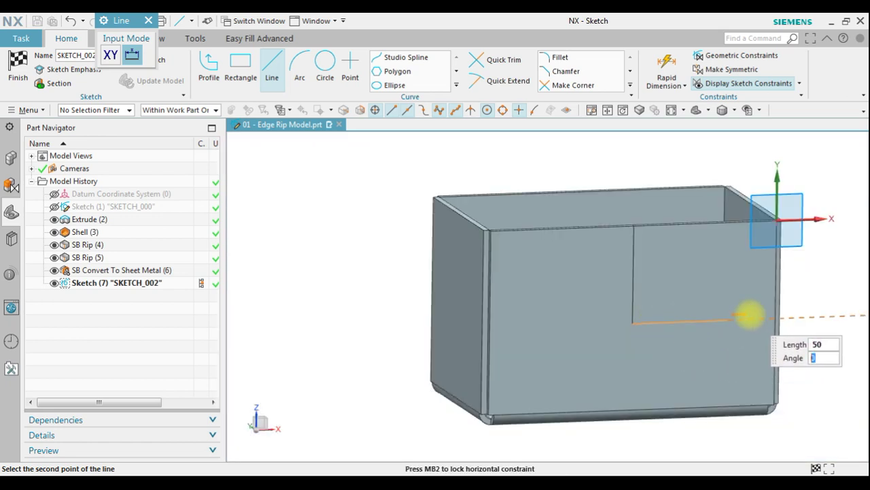
left_click(735, 314)
scroll(723, 301, "up", 8)
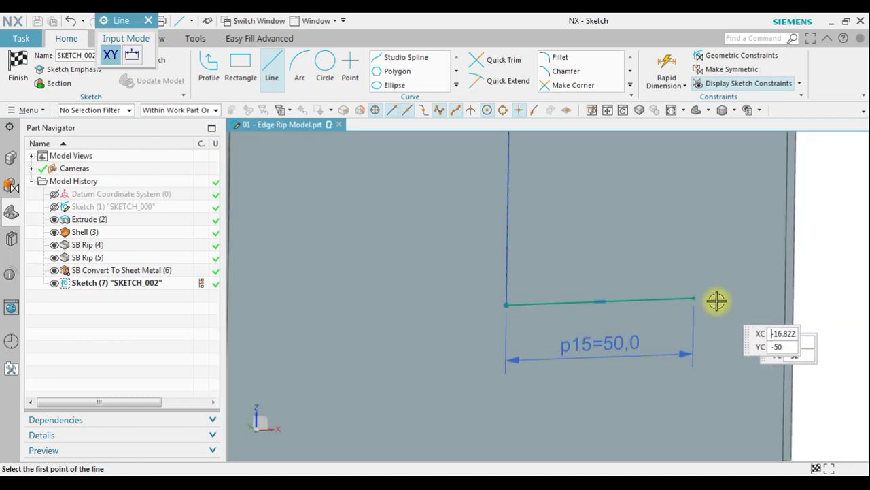
- Finish the bend line sketch on the ripped wall and return to the Bend feature
scroll(385, 354, "down", 8)
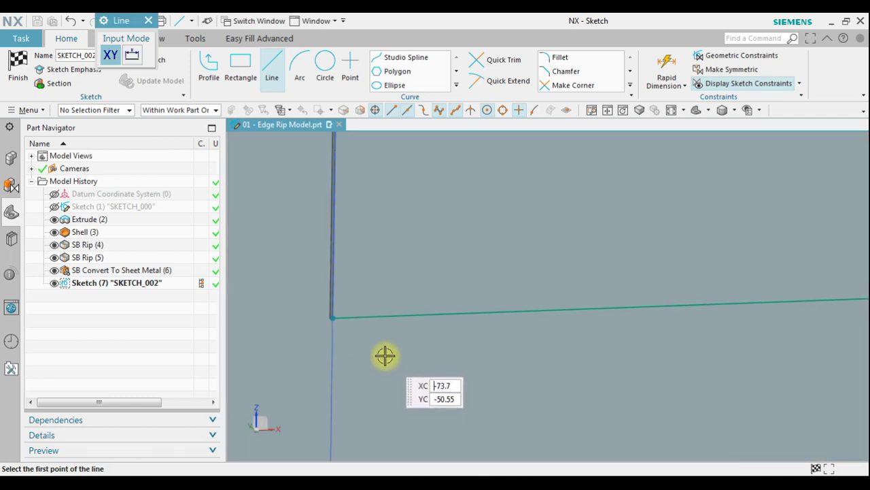
middle_click_drag(468, 272, 441, 286)
left_click(18, 77)
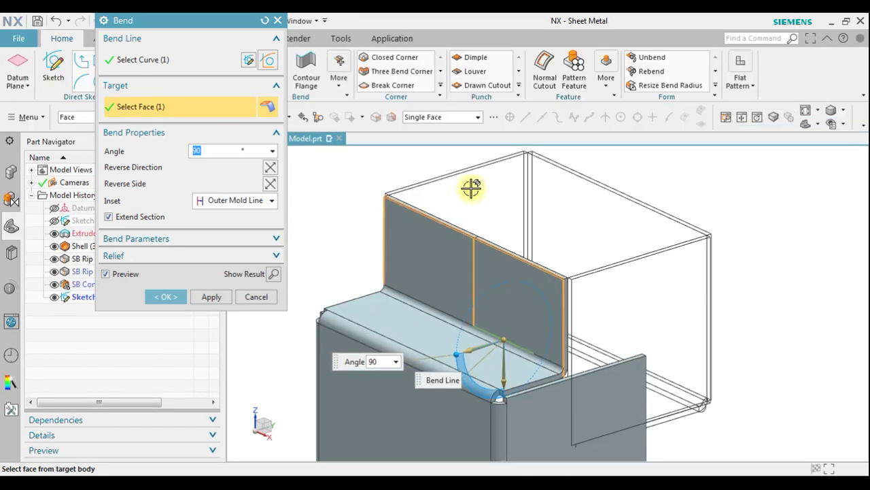
- Reverse the bend side and try both bend directions, choosing the one that folds the ripped flap outward from the stationary box
scroll(472, 188, "down", 3)
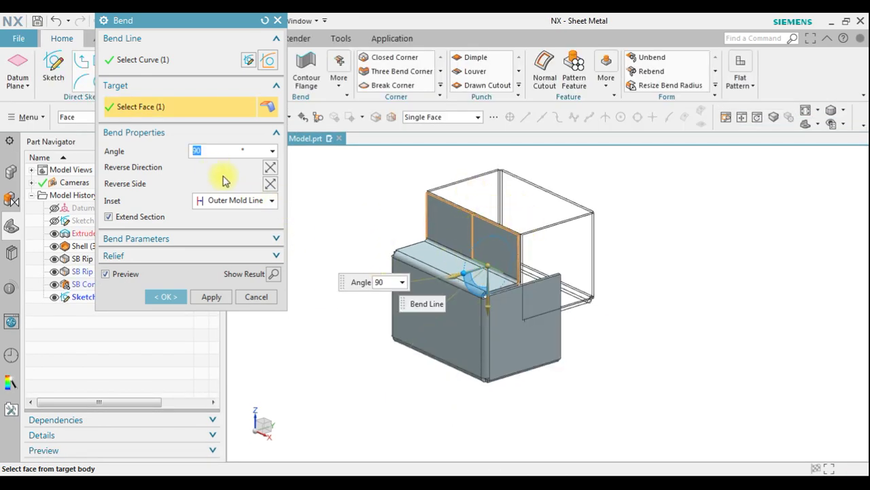
left_click(270, 167)
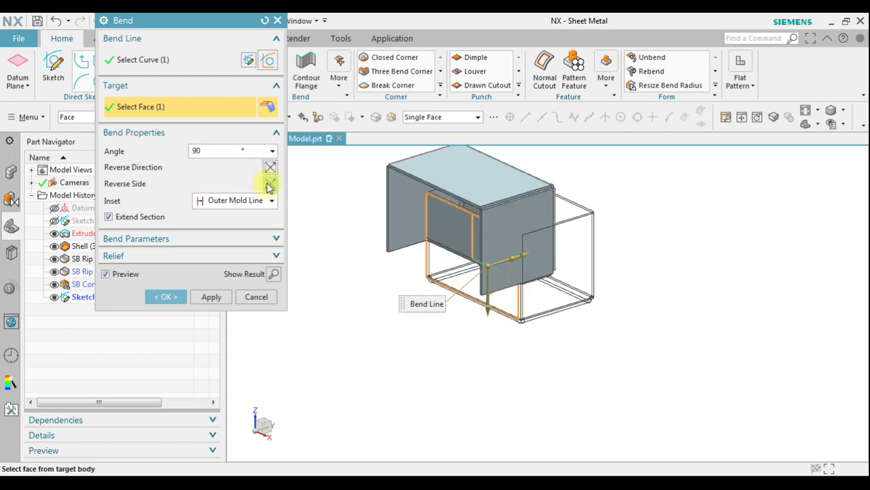
left_click(270, 184)
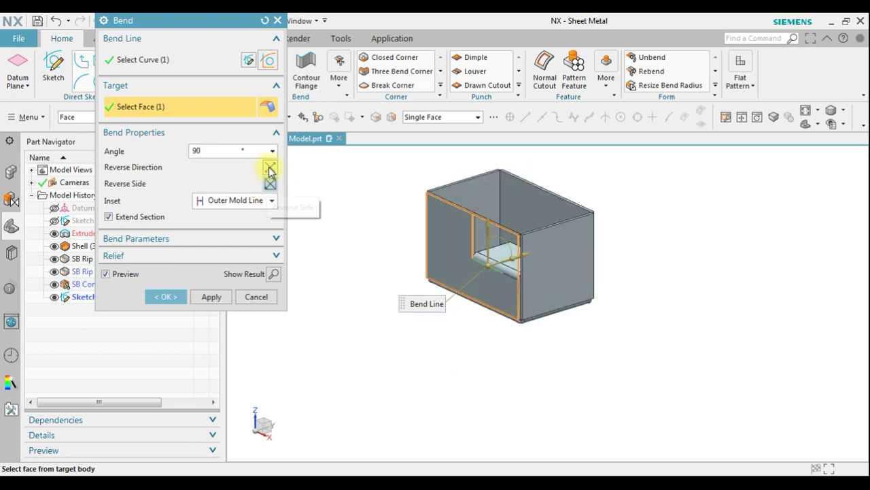
left_click(270, 168)
scroll(447, 243, "up", 5)
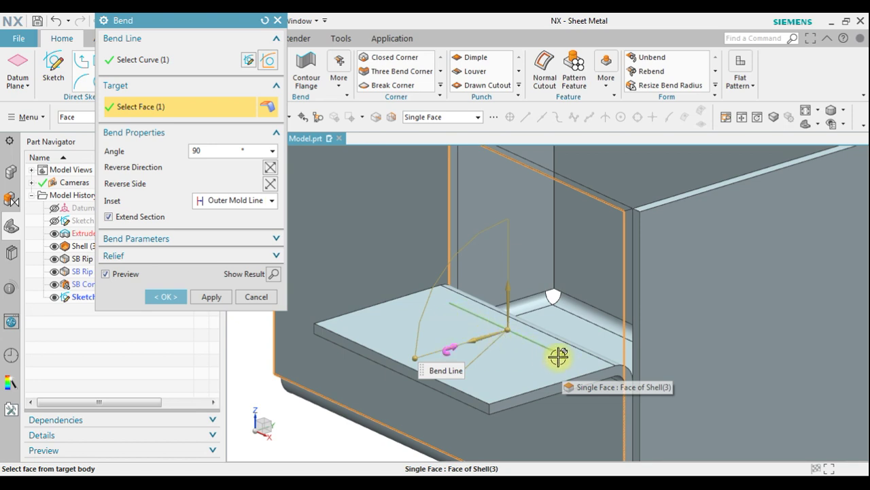
scroll(559, 356, "down", 1)
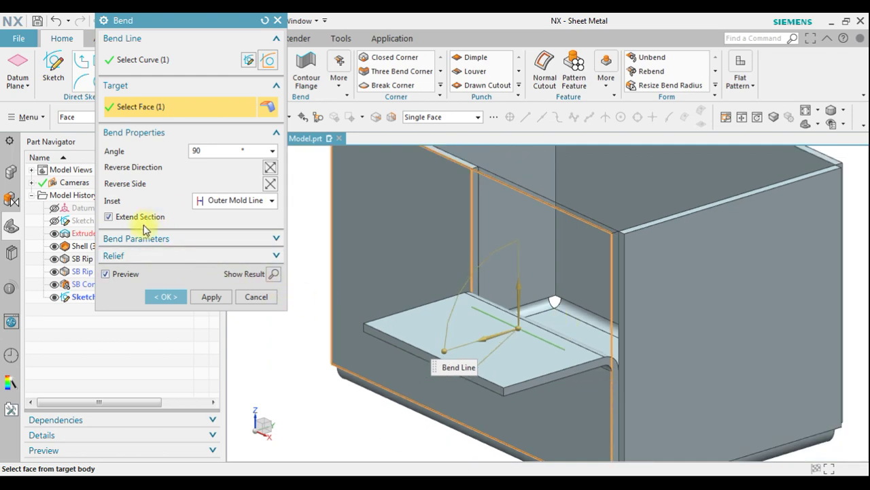
- Turn off Extend Section to limit the bend to the sketched line's length, and create the 90° Outer Mold Line bend
left_click(109, 217)
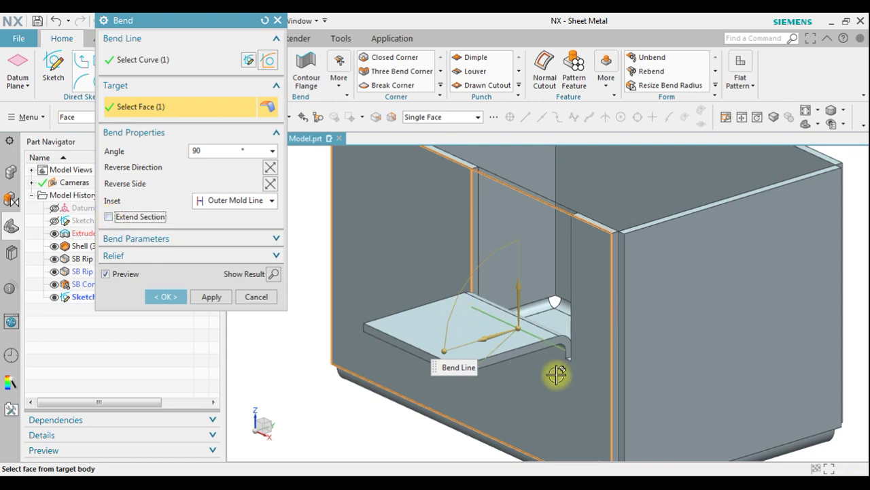
scroll(556, 375, "up", 3)
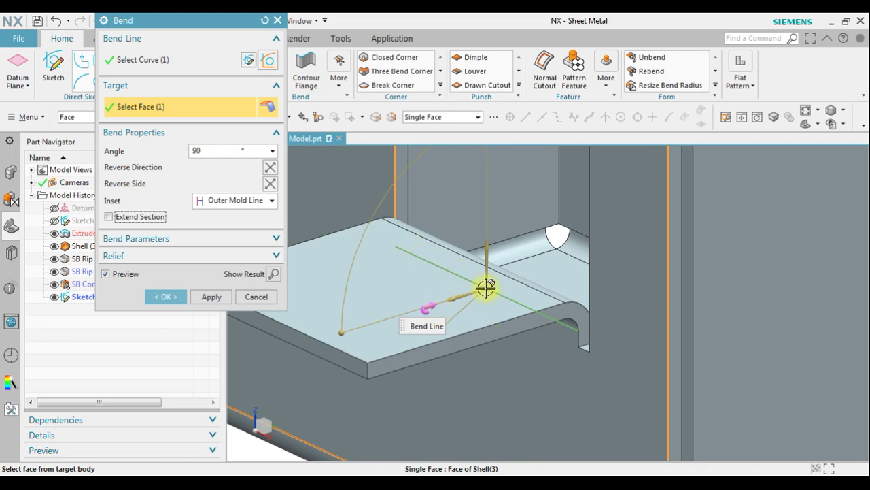
scroll(587, 351, "down", 5)
mouse_move(614, 369)
middle_mouse_down()
mouse_move(614, 346)
mouse_move(703, 358)
mouse_move(615, 361)
middle_mouse_up()
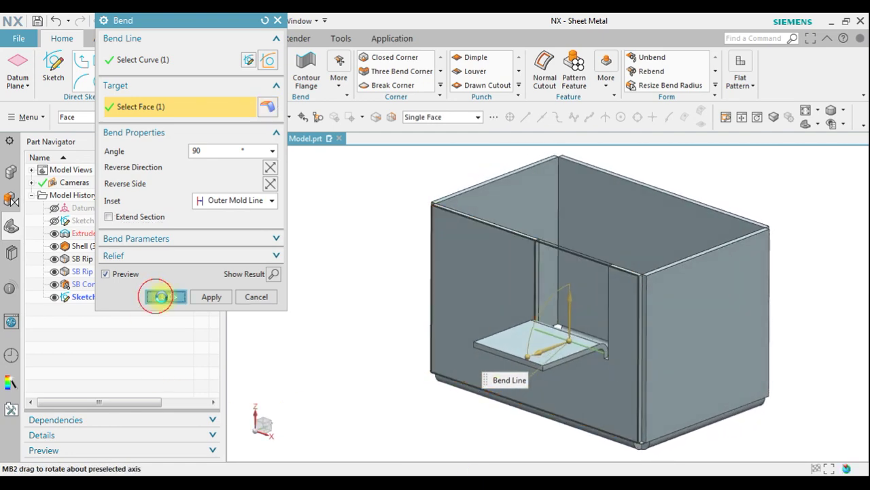
left_click(156, 297)
middle_click_drag(651, 289, 724, 262)
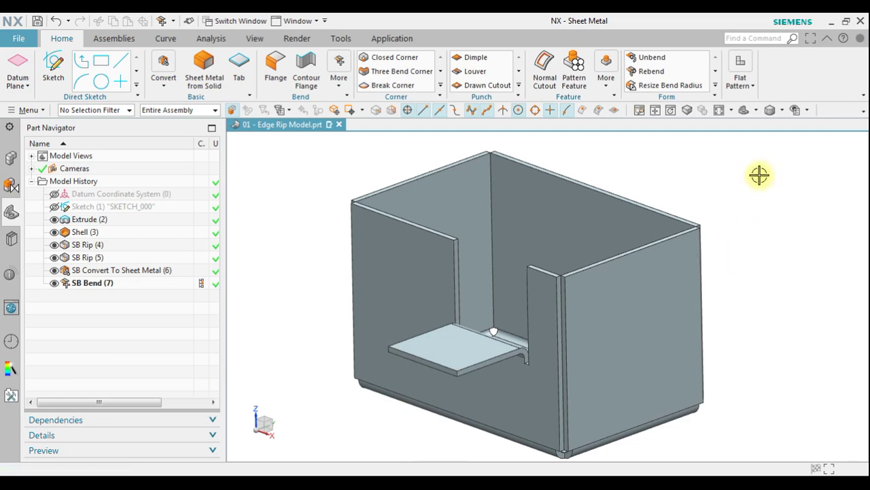
- Create a Flat Solid of the box with its outer bottom face as the stationary face and Default orientation
left_click(752, 96)
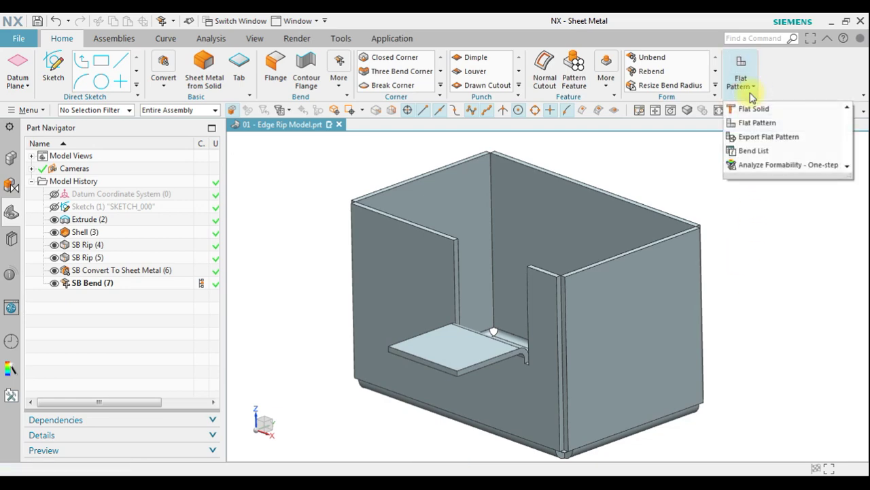
left_click(752, 108)
middle_click_drag(671, 342, 660, 224)
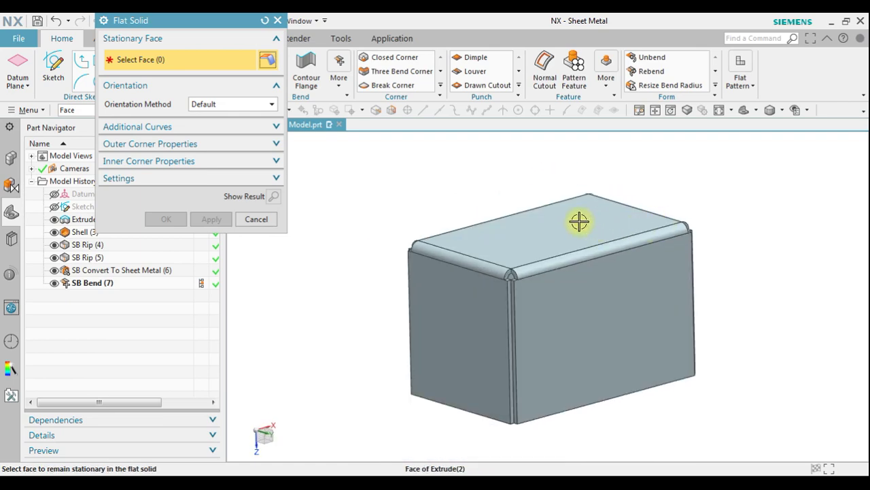
left_click(579, 221)
left_click(178, 220)
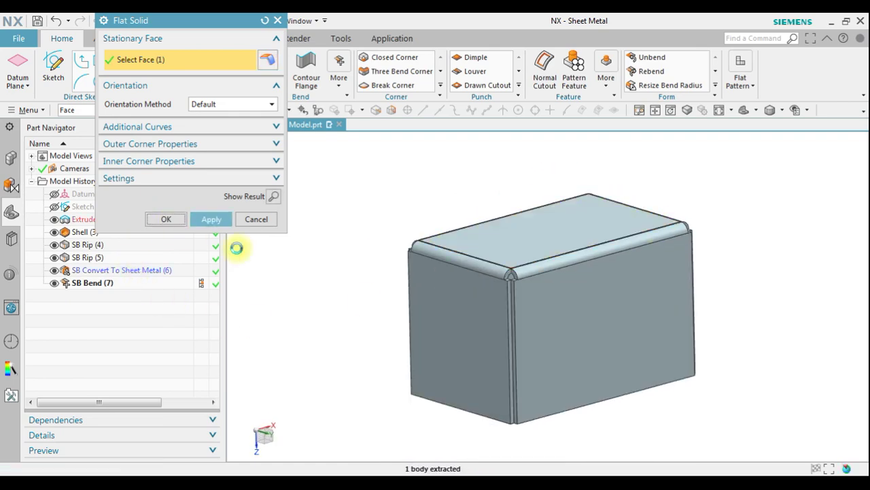
middle_click_drag(334, 254, 361, 262)
- Hide the original folded box body, Extrude (2), and bring the whole flat solid into view
left_click(125, 221)
right_click(125, 221)
left_click(163, 126)
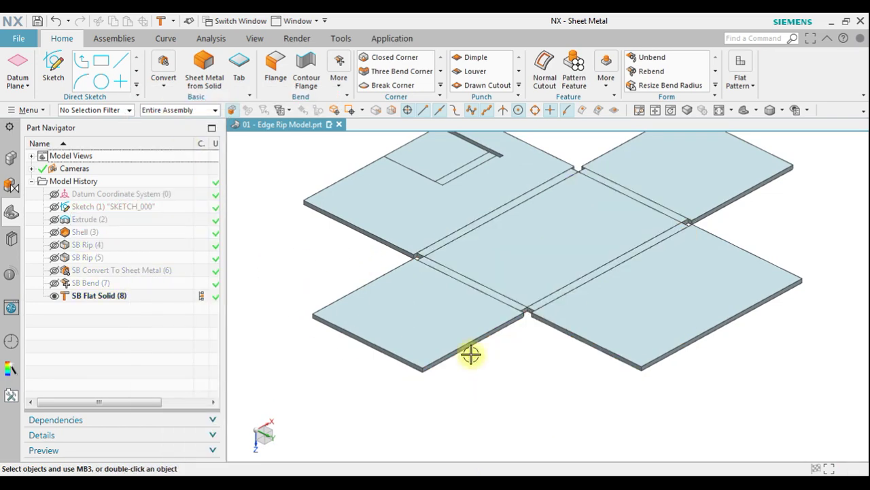
mouse_move(540, 301)
middle_mouse_down()
mouse_move(544, 363)
mouse_move(544, 255)
mouse_move(540, 304)
middle_mouse_up()
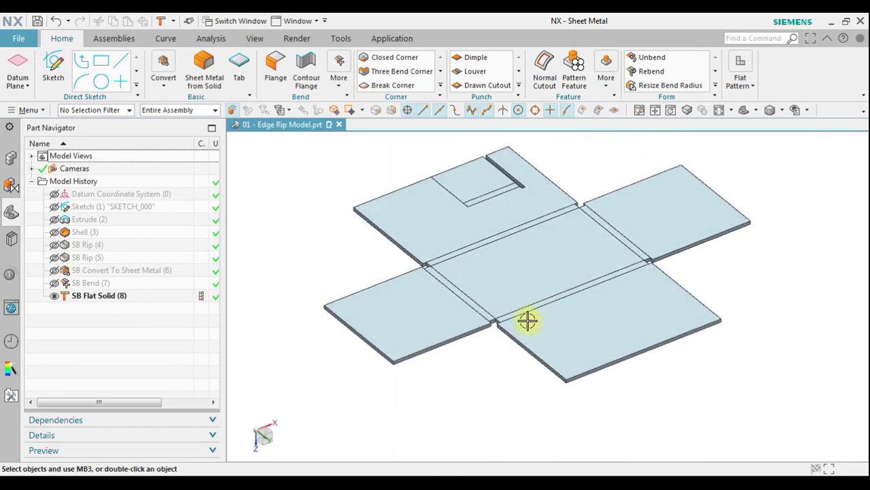
middle_click_drag(560, 242, 553, 257, "shift")
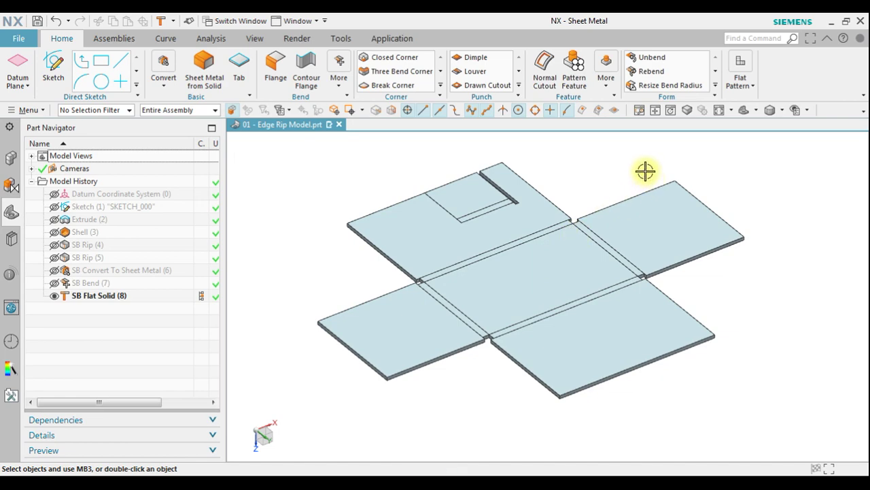